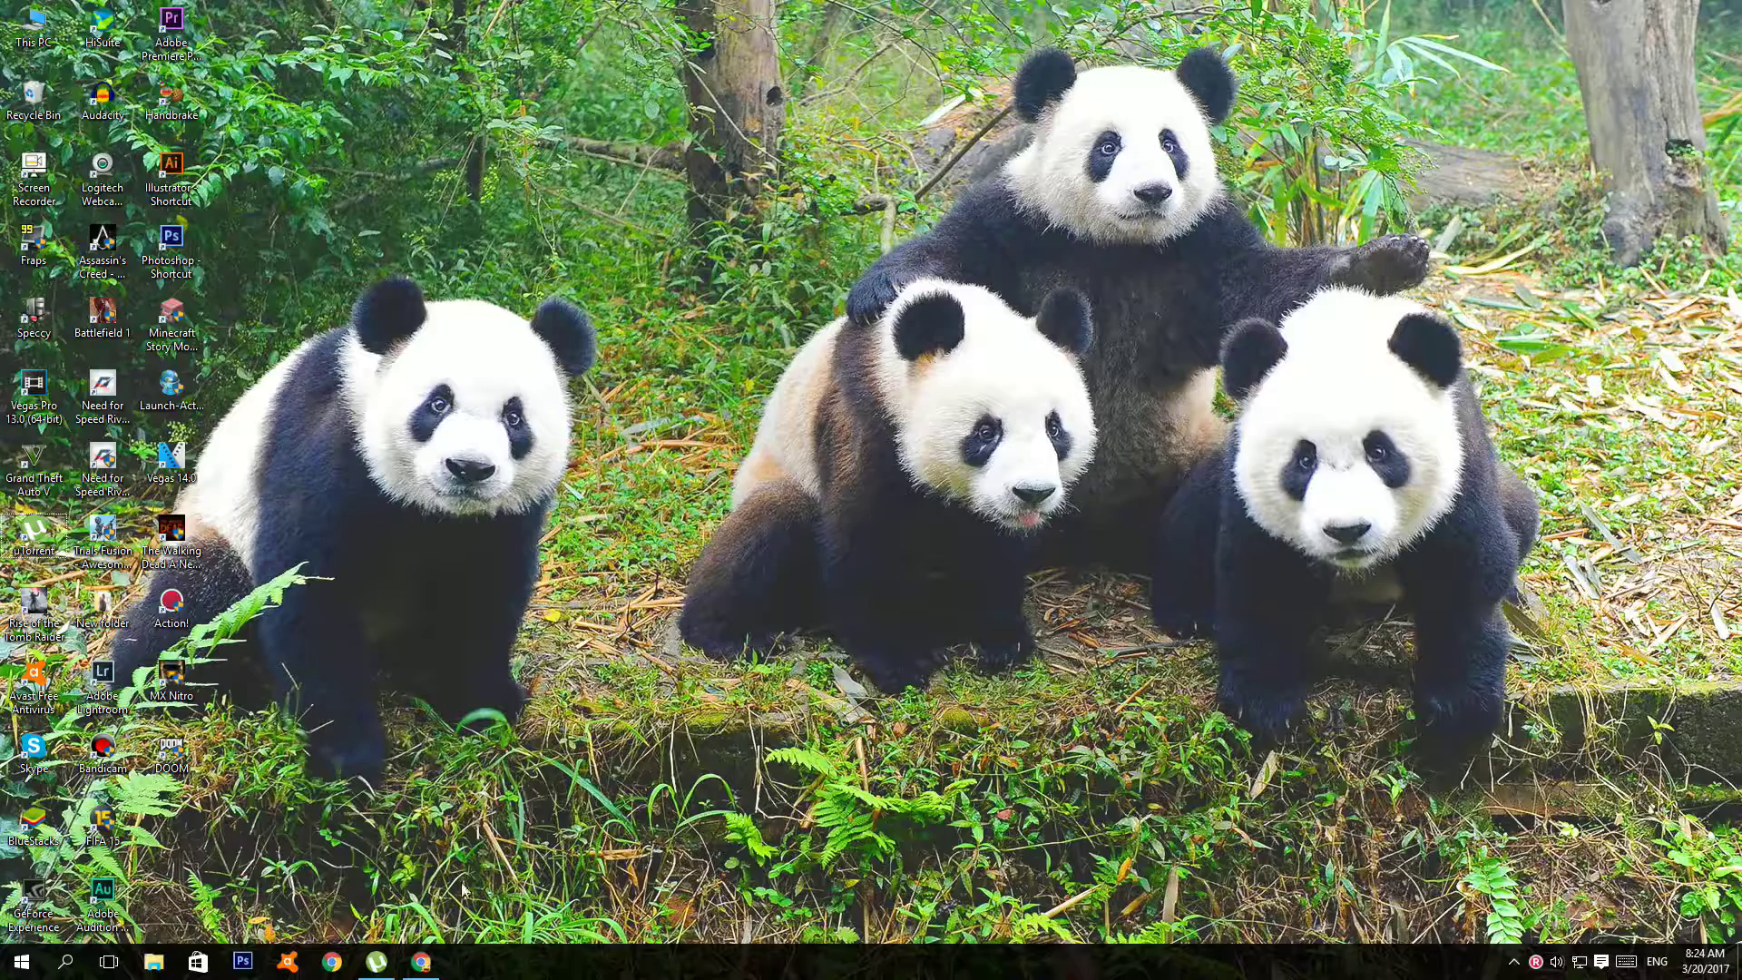
# Restore the Chrome window showing the µTorrent website's plan comparison page.
pyautogui.click(422, 960)
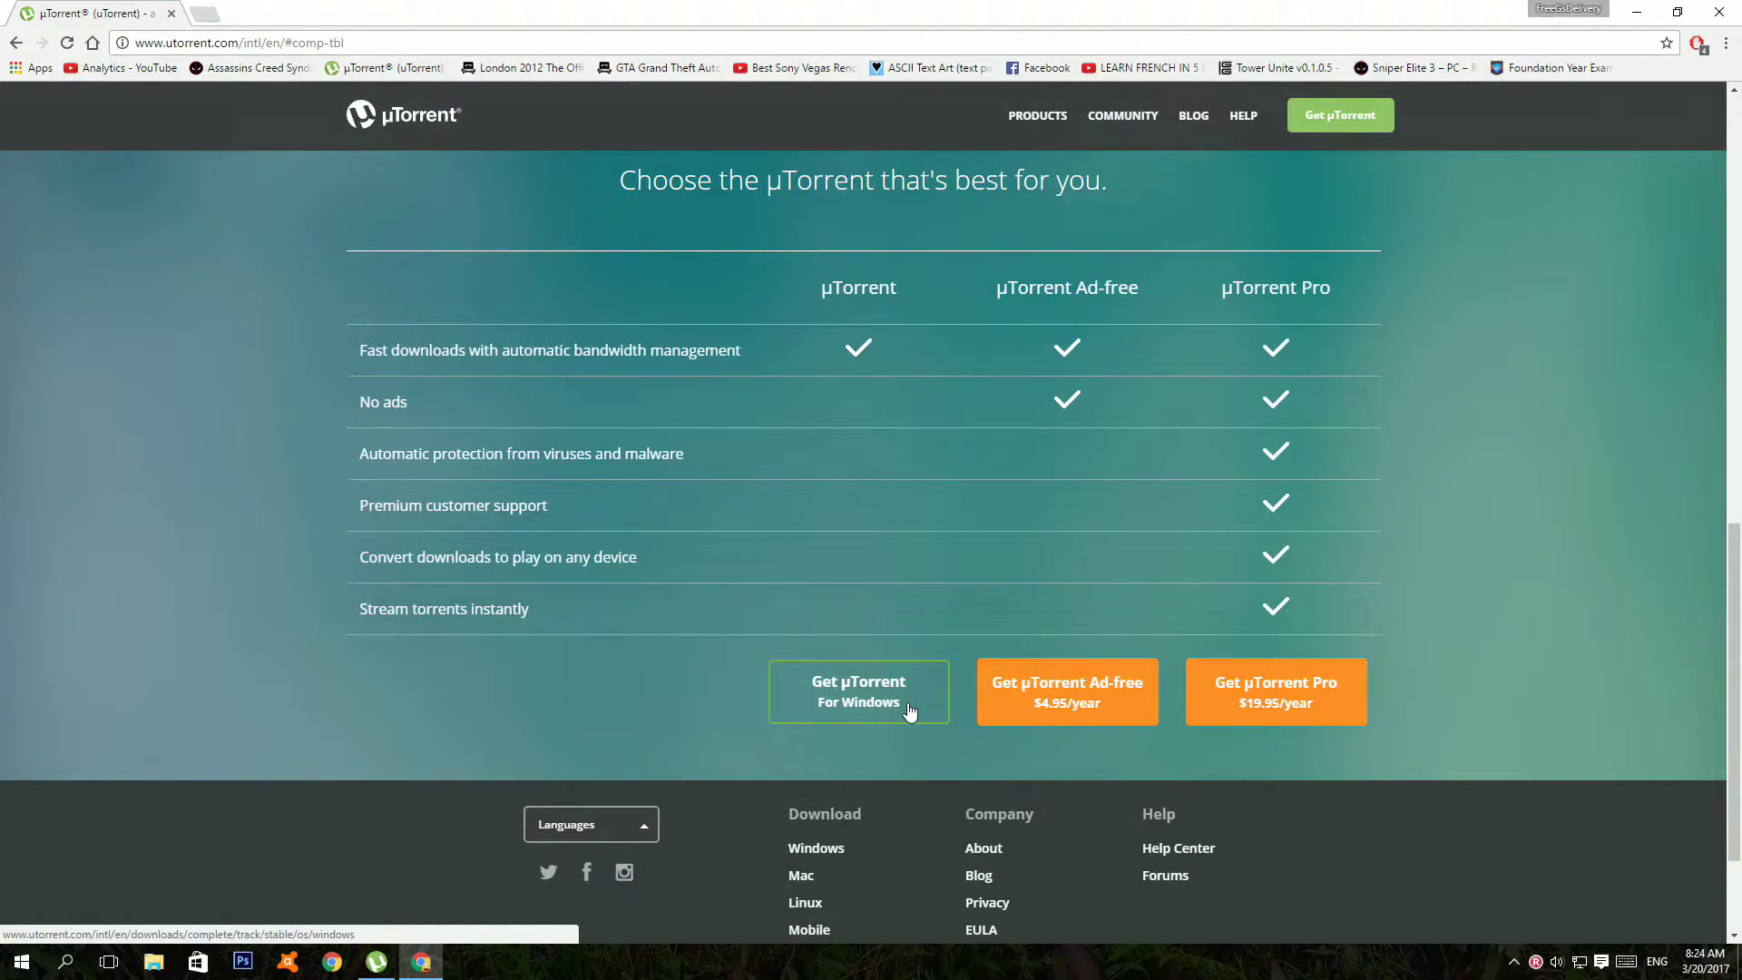
# Add the DOOM FitGirl IDKFA Repack torrent in µTorrent and stop it once finished.
pyautogui.click(377, 961)
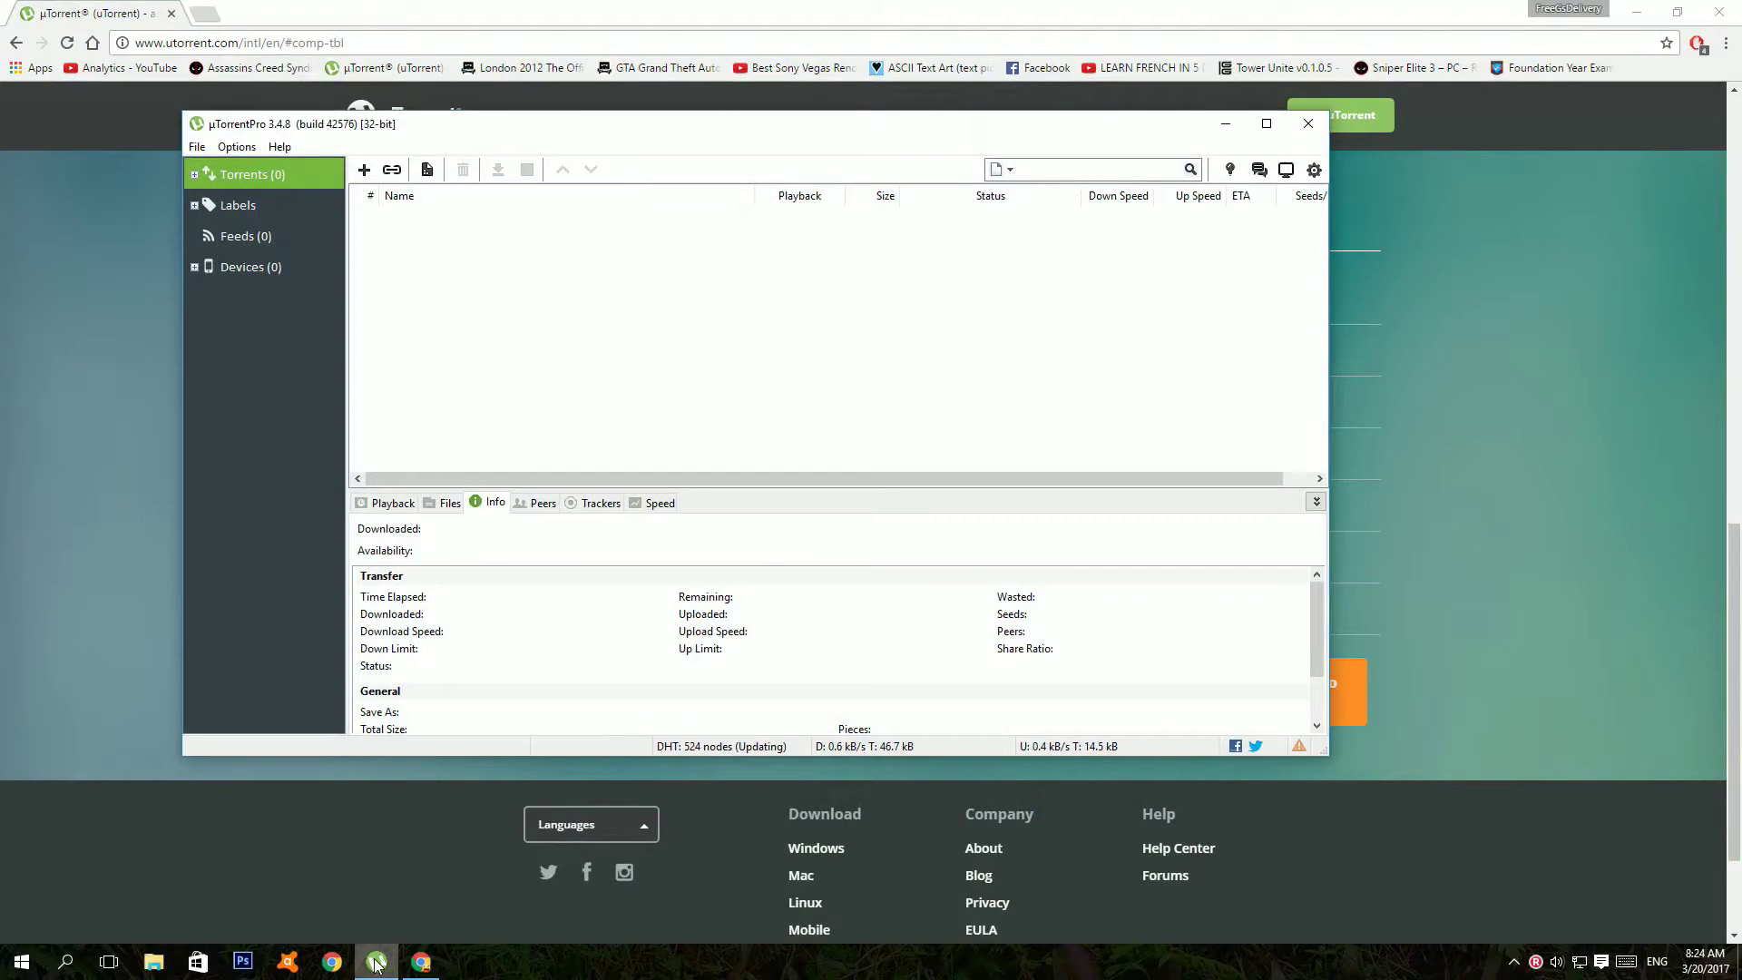
pyautogui.click(89, 49)
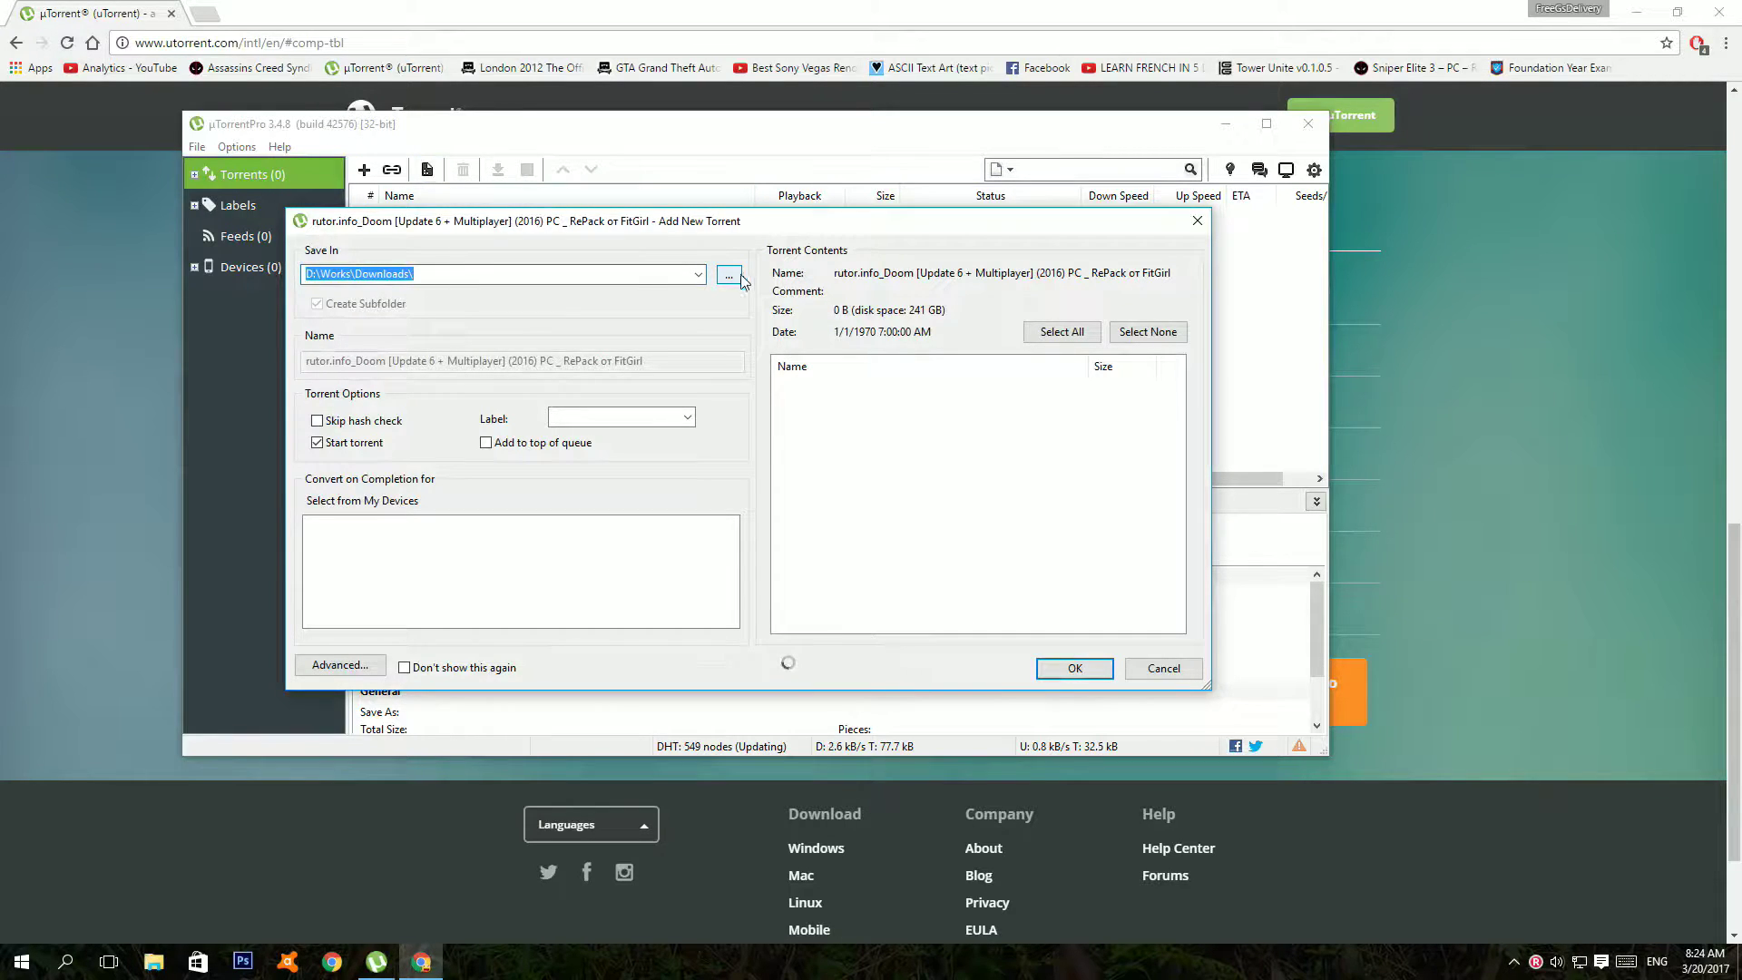
pyautogui.click(1092, 677)
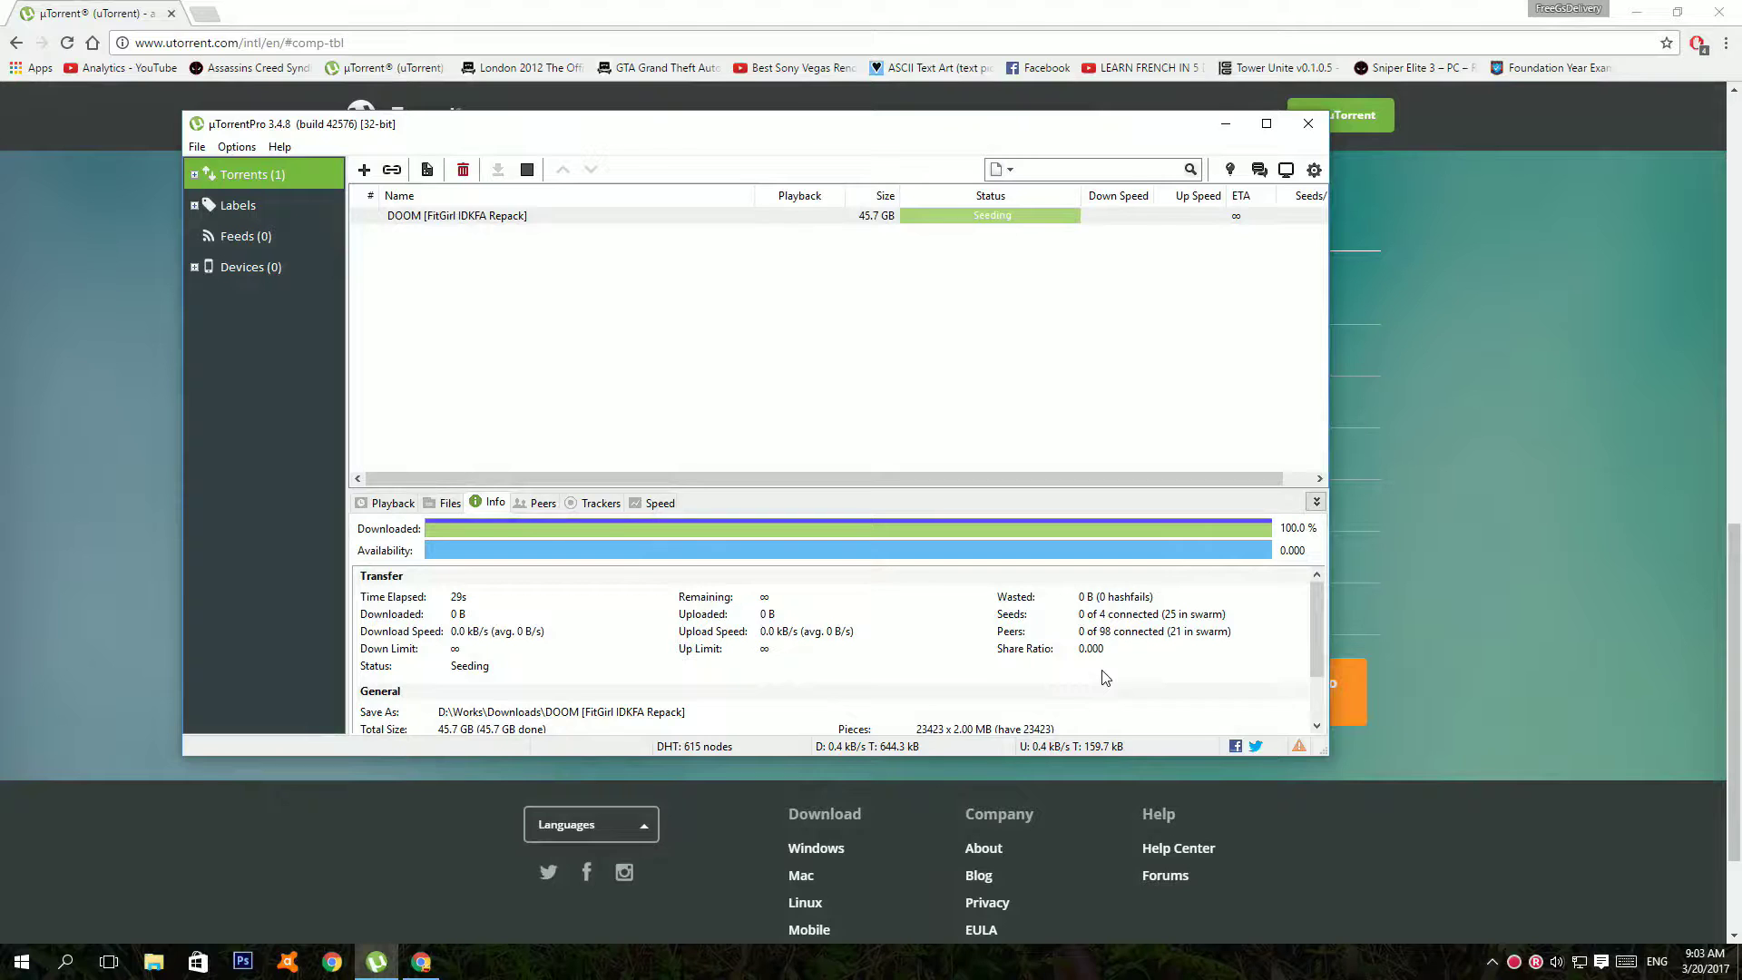
pyautogui.rightClick(1040, 215)
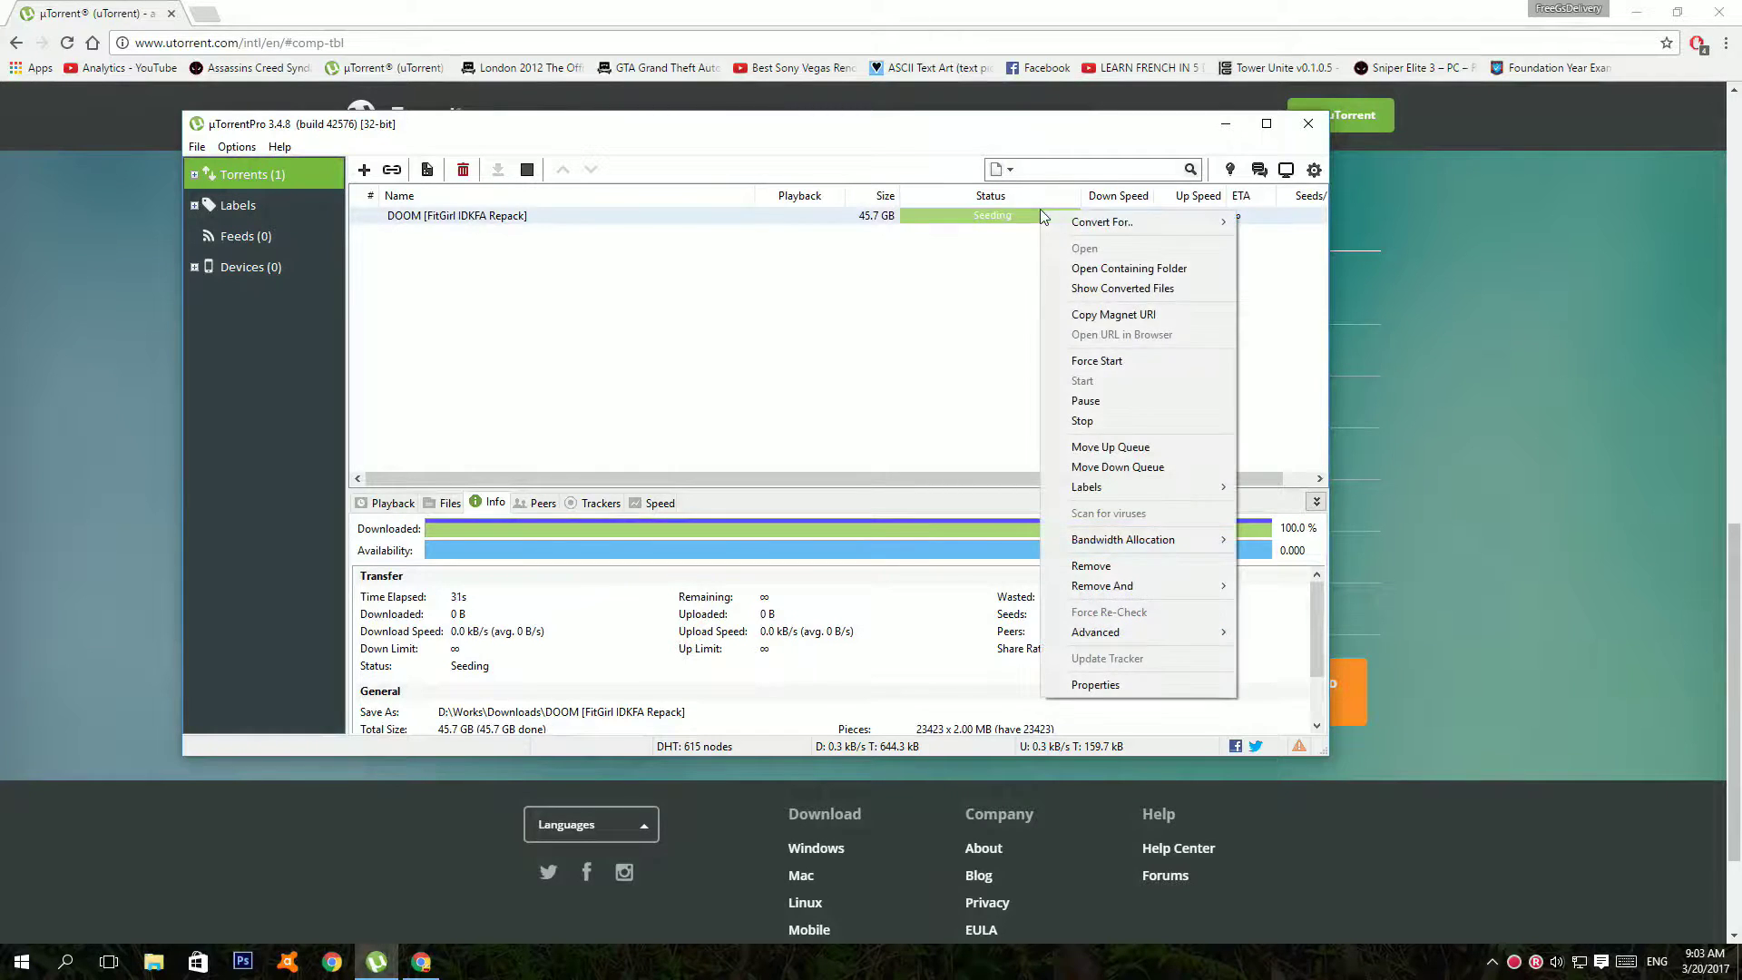
pyautogui.click(1131, 411)
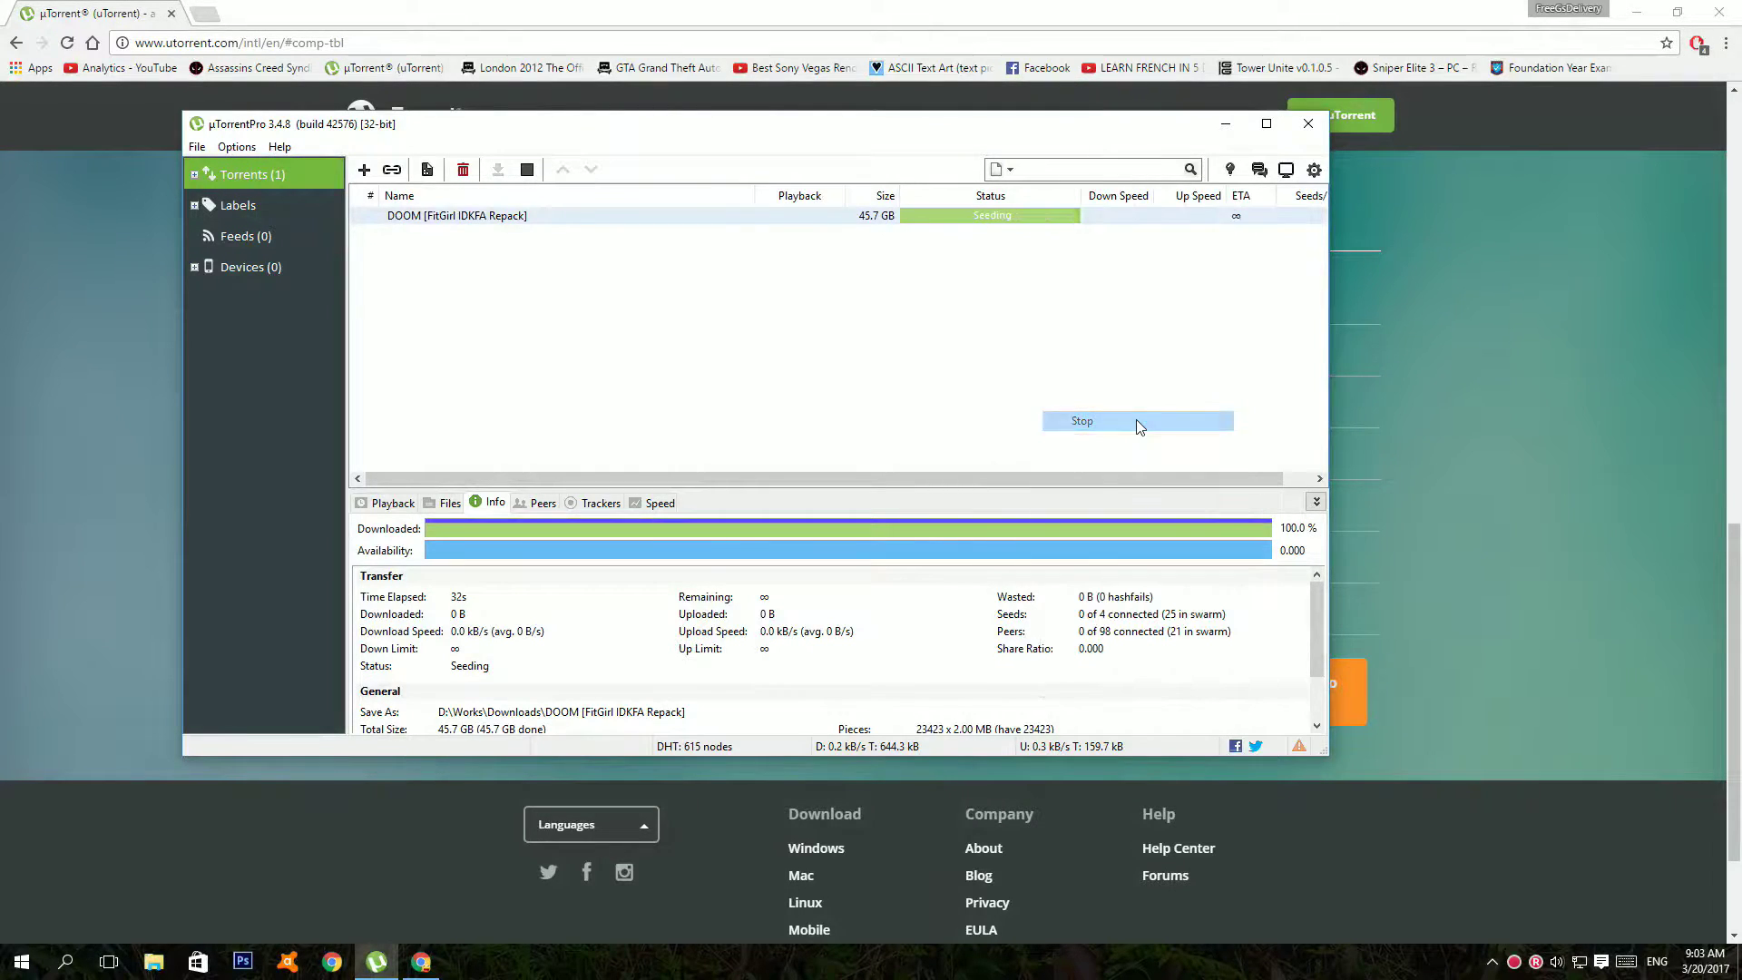
# Open the torrent's download folder maximized and launch setup-multi2.exe.
pyautogui.rightClick(1064, 215)
pyautogui.click(1215, 273)
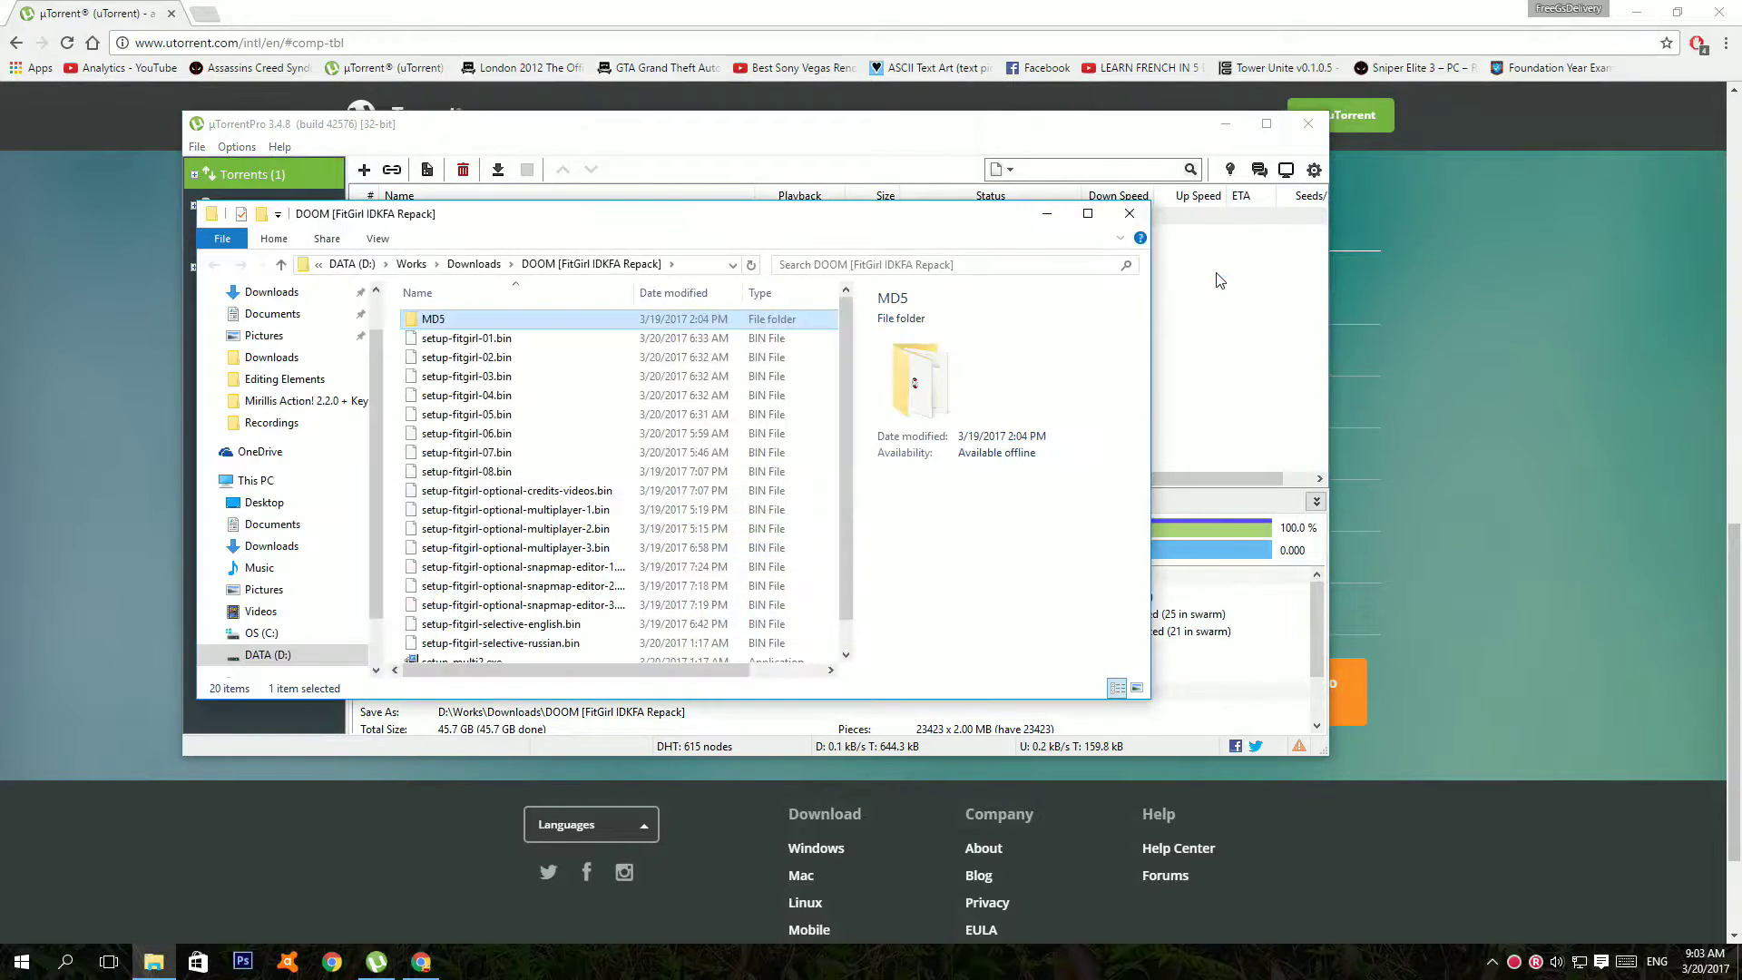
pyautogui.click(1088, 214)
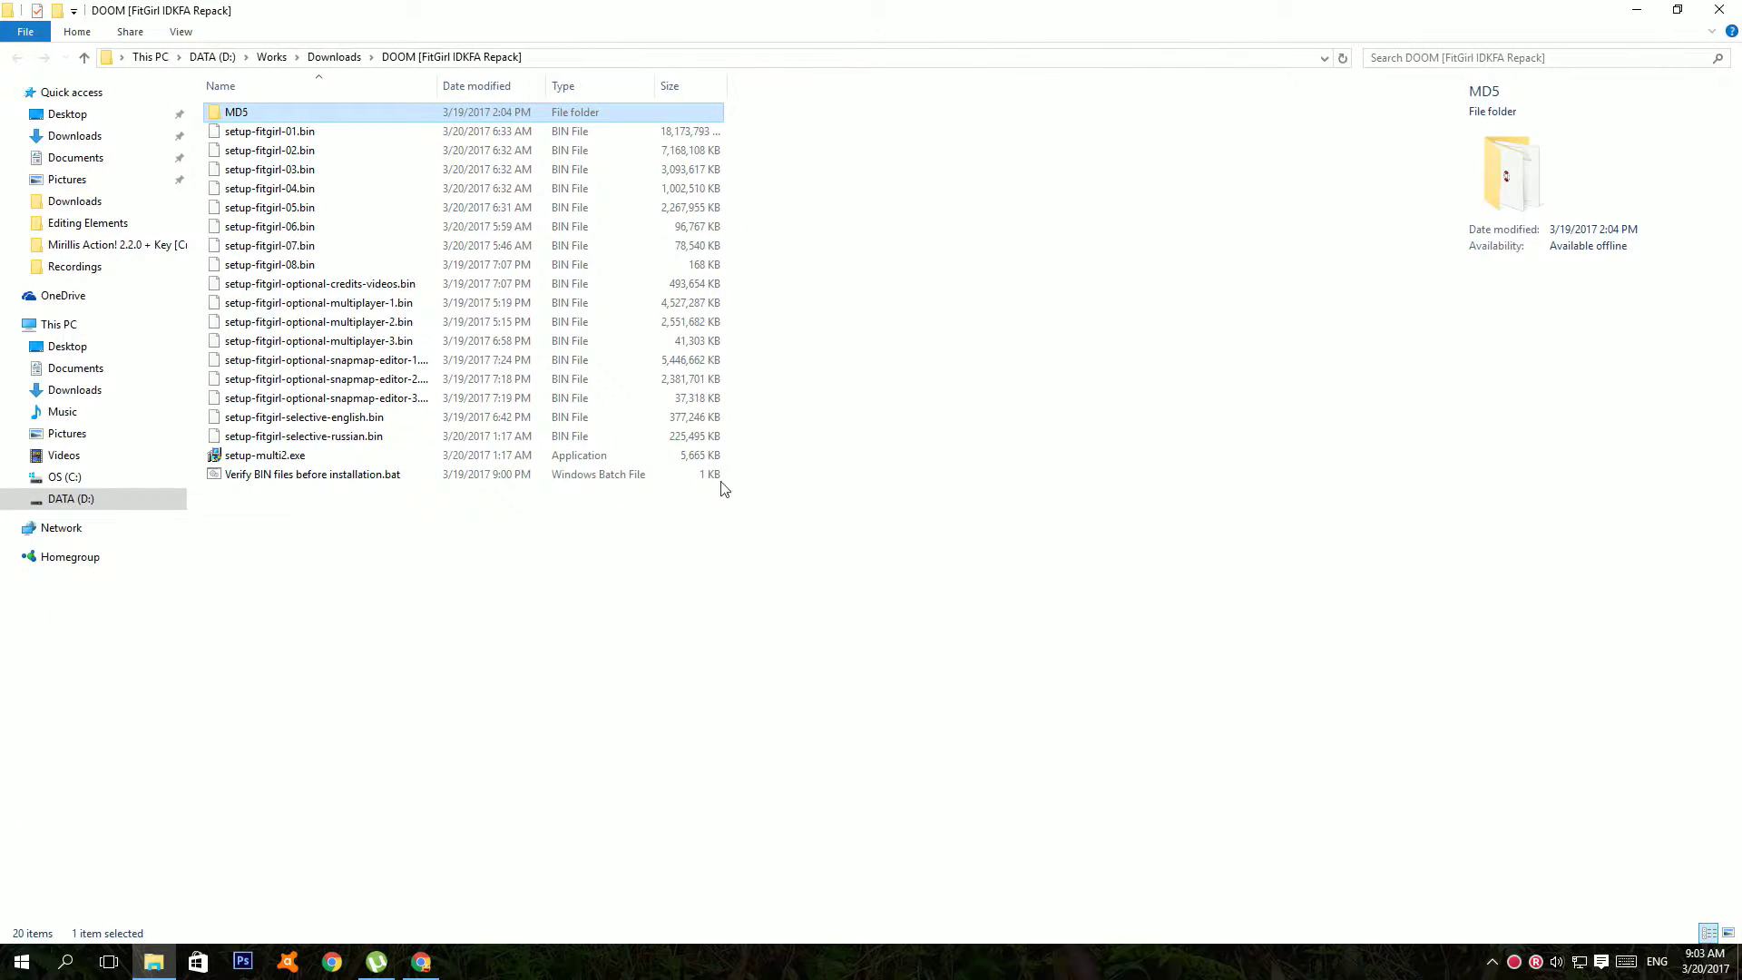
pyautogui.doubleClick(702, 459)
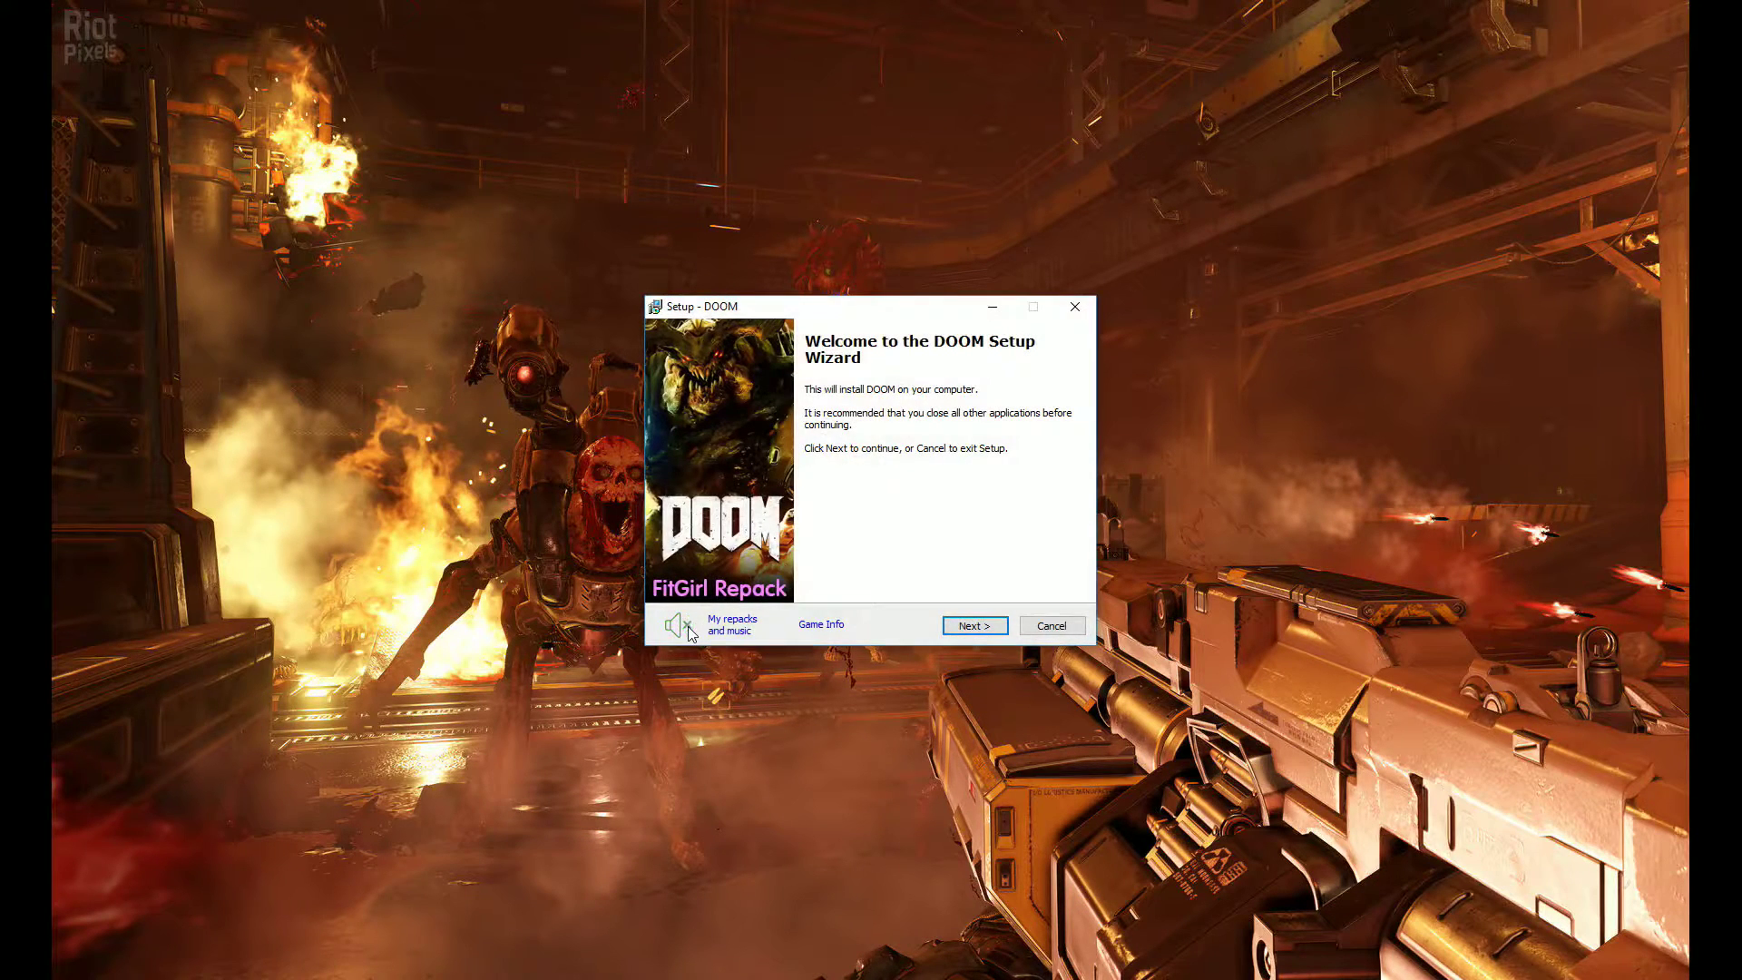
# Mute the installer music and pass Welcome, Information and destination pages, keeping D:\Games\DOOM.
pyautogui.click(683, 624)
pyautogui.click(975, 624)
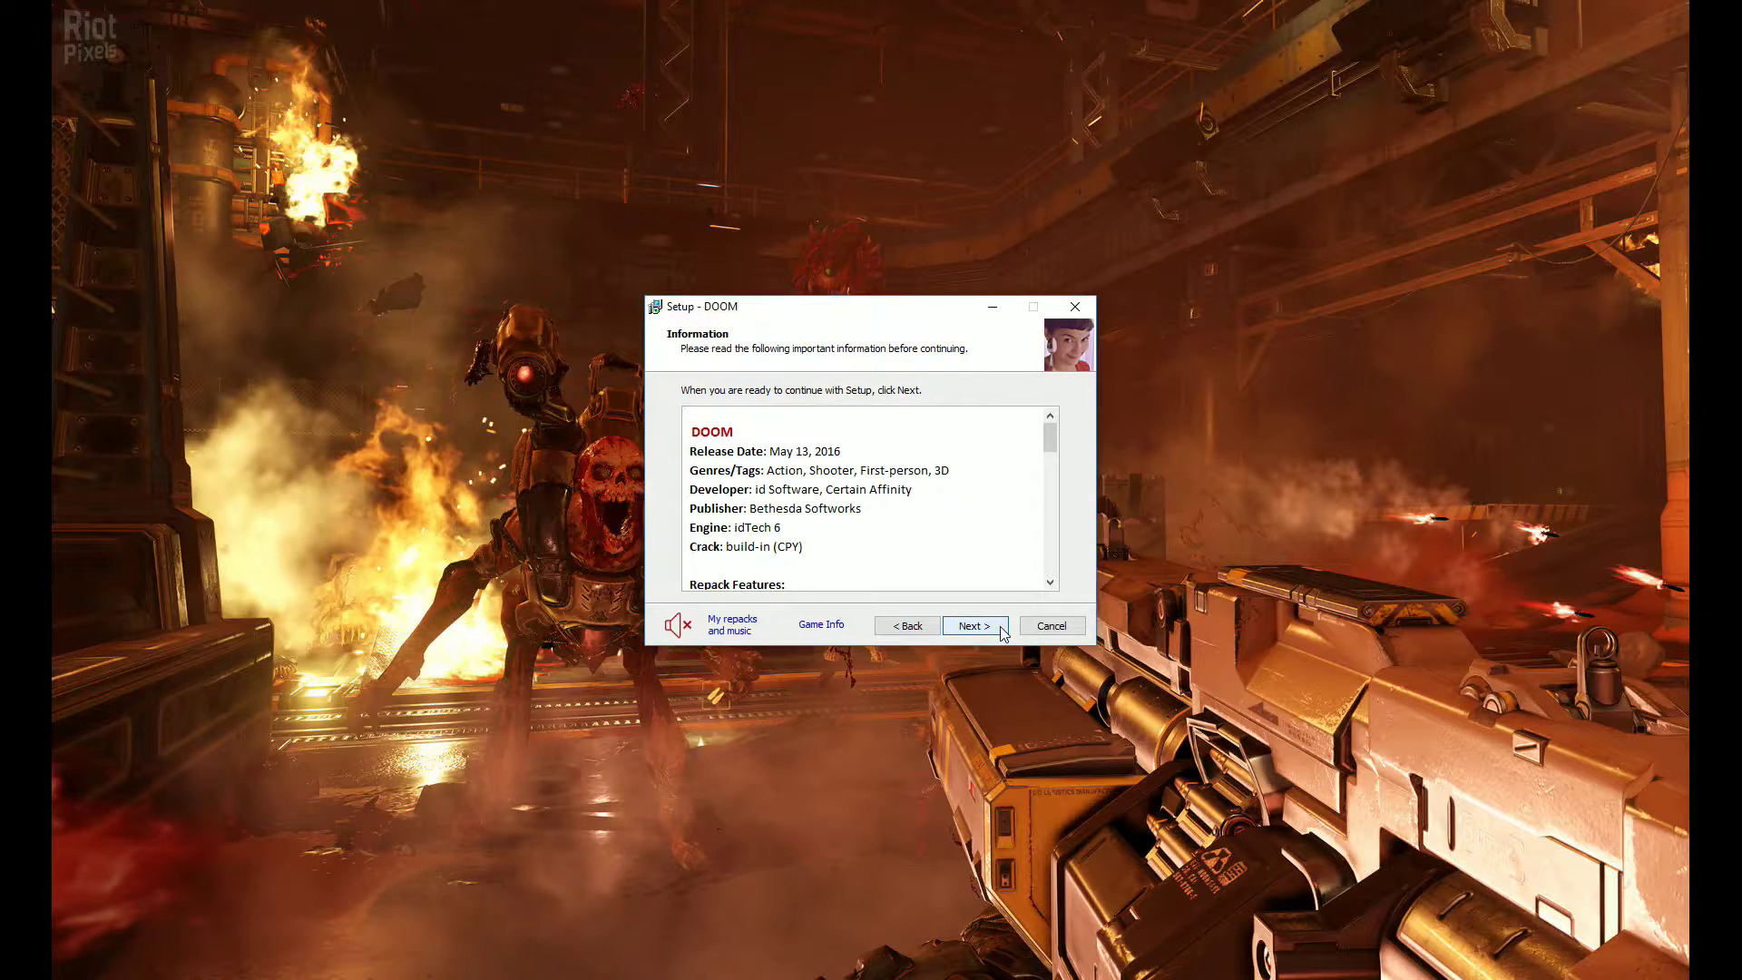
pyautogui.click(1003, 631)
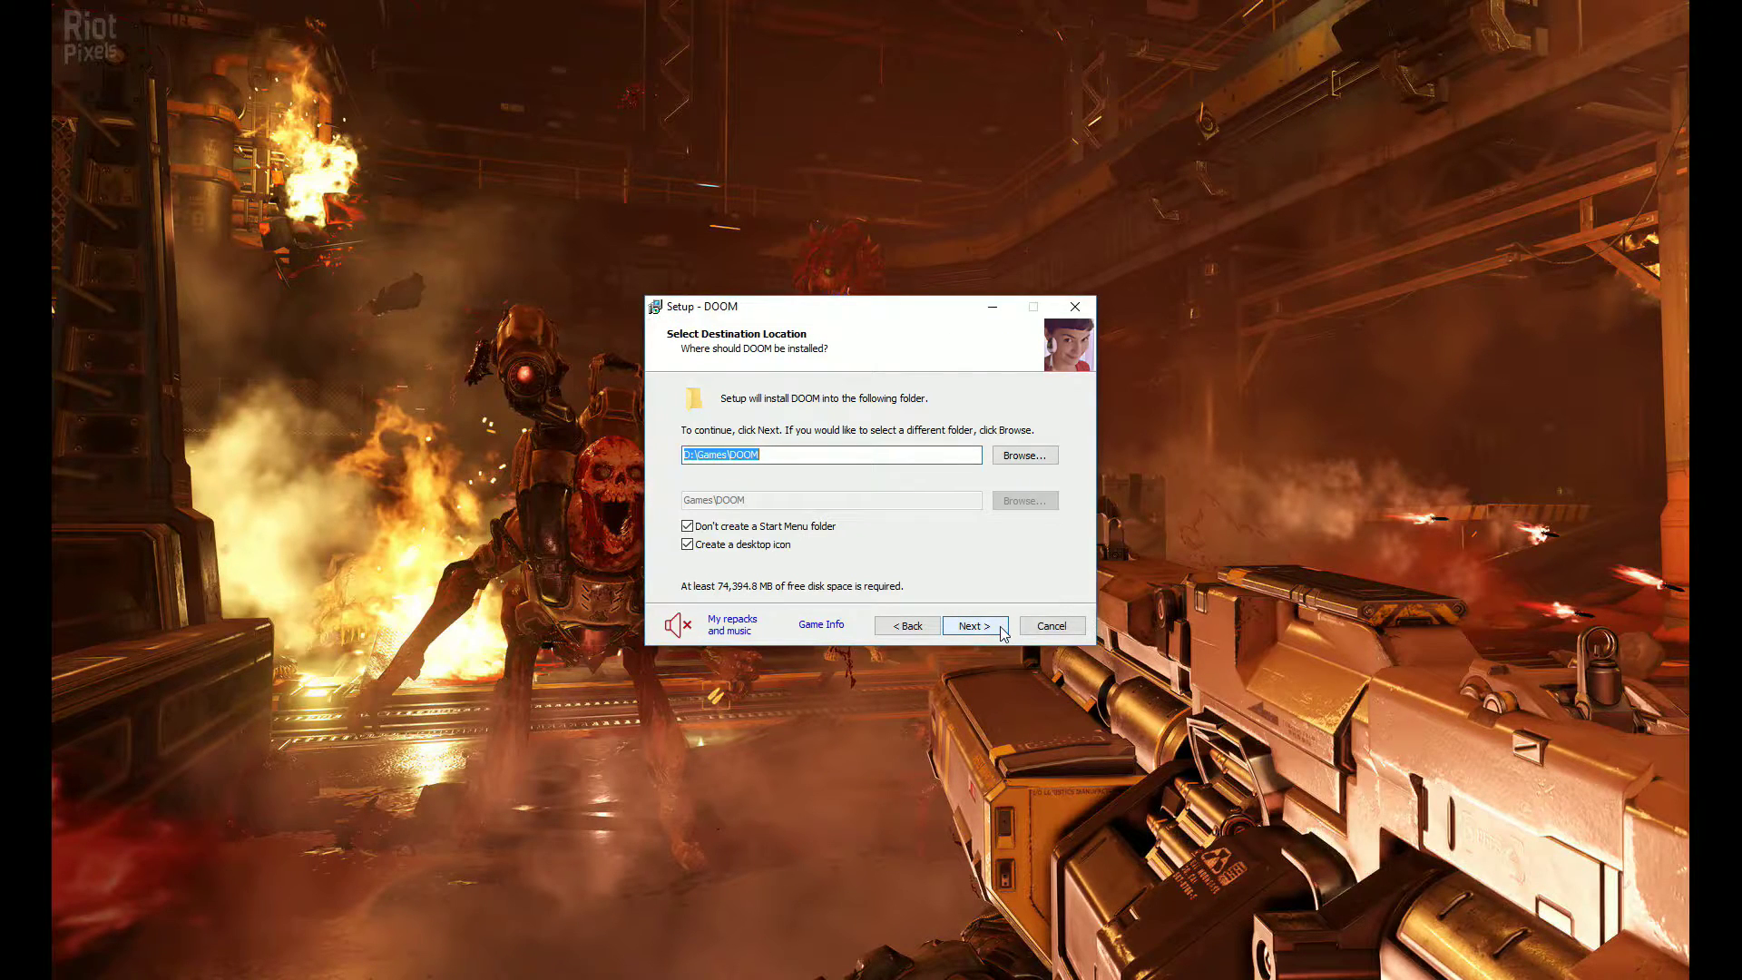
pyautogui.click(1002, 631)
# Exclude SnapMap, Credits Videos and Russian; include the 32-bit and 64-bit C++ redistributables.
pyautogui.click(692, 463)
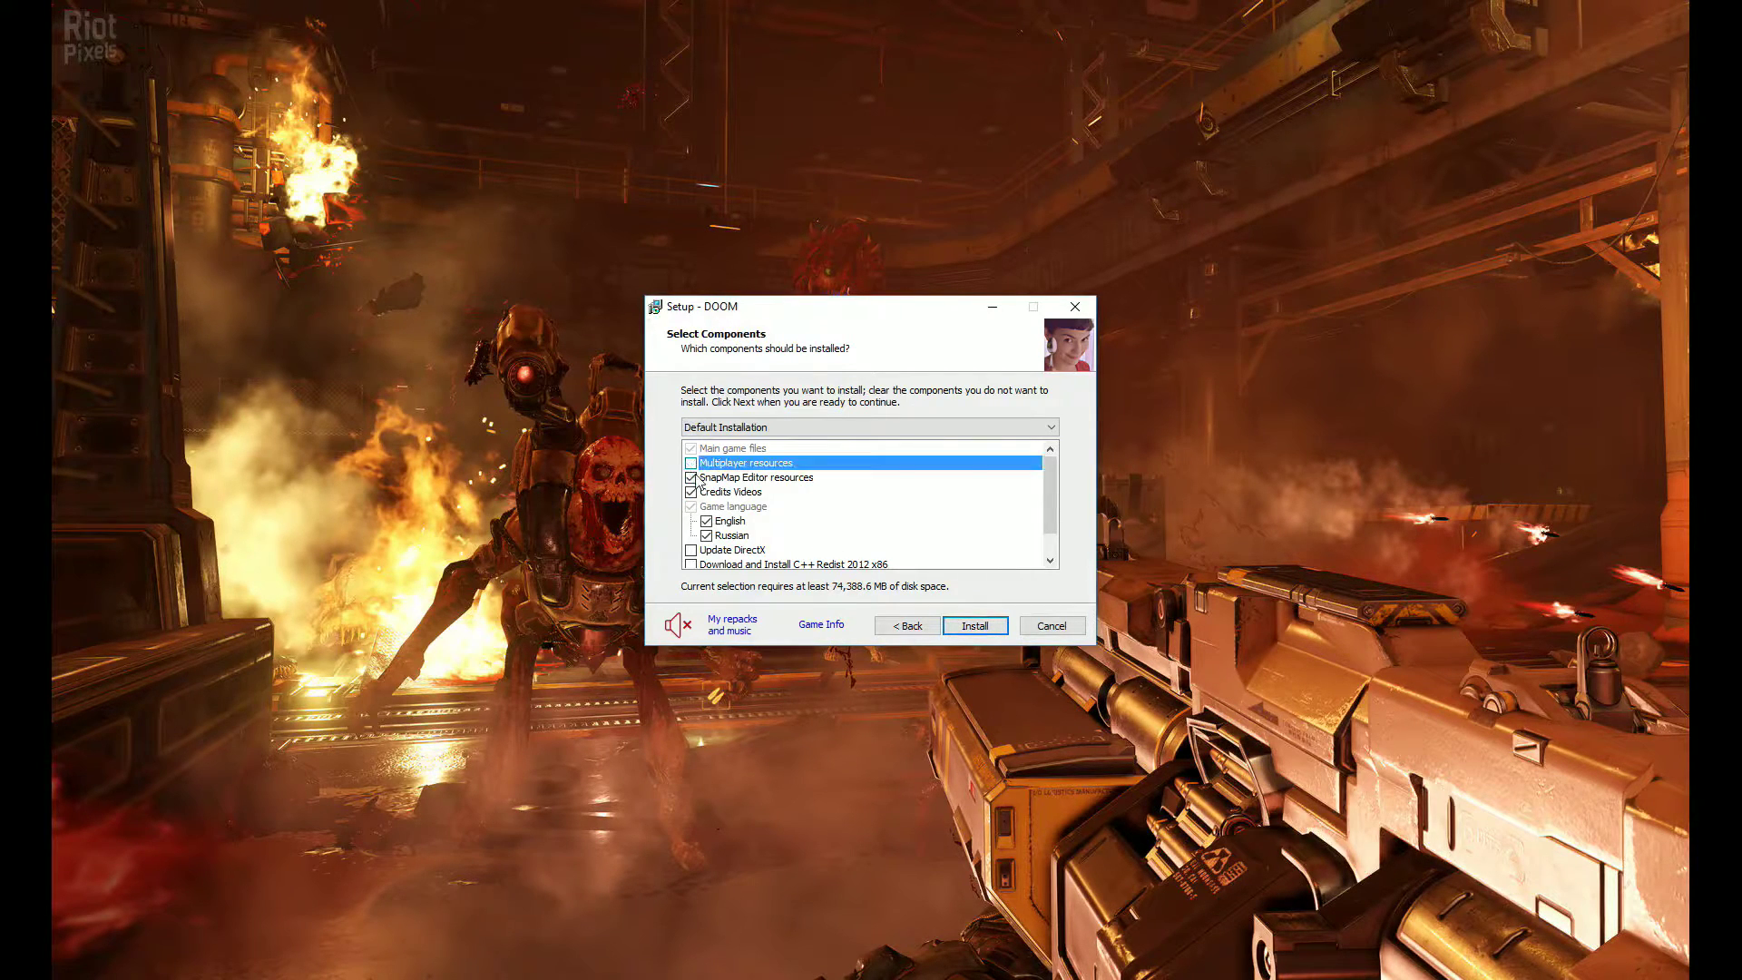
pyautogui.click(695, 492)
pyautogui.scroll(-1, 735, 495)
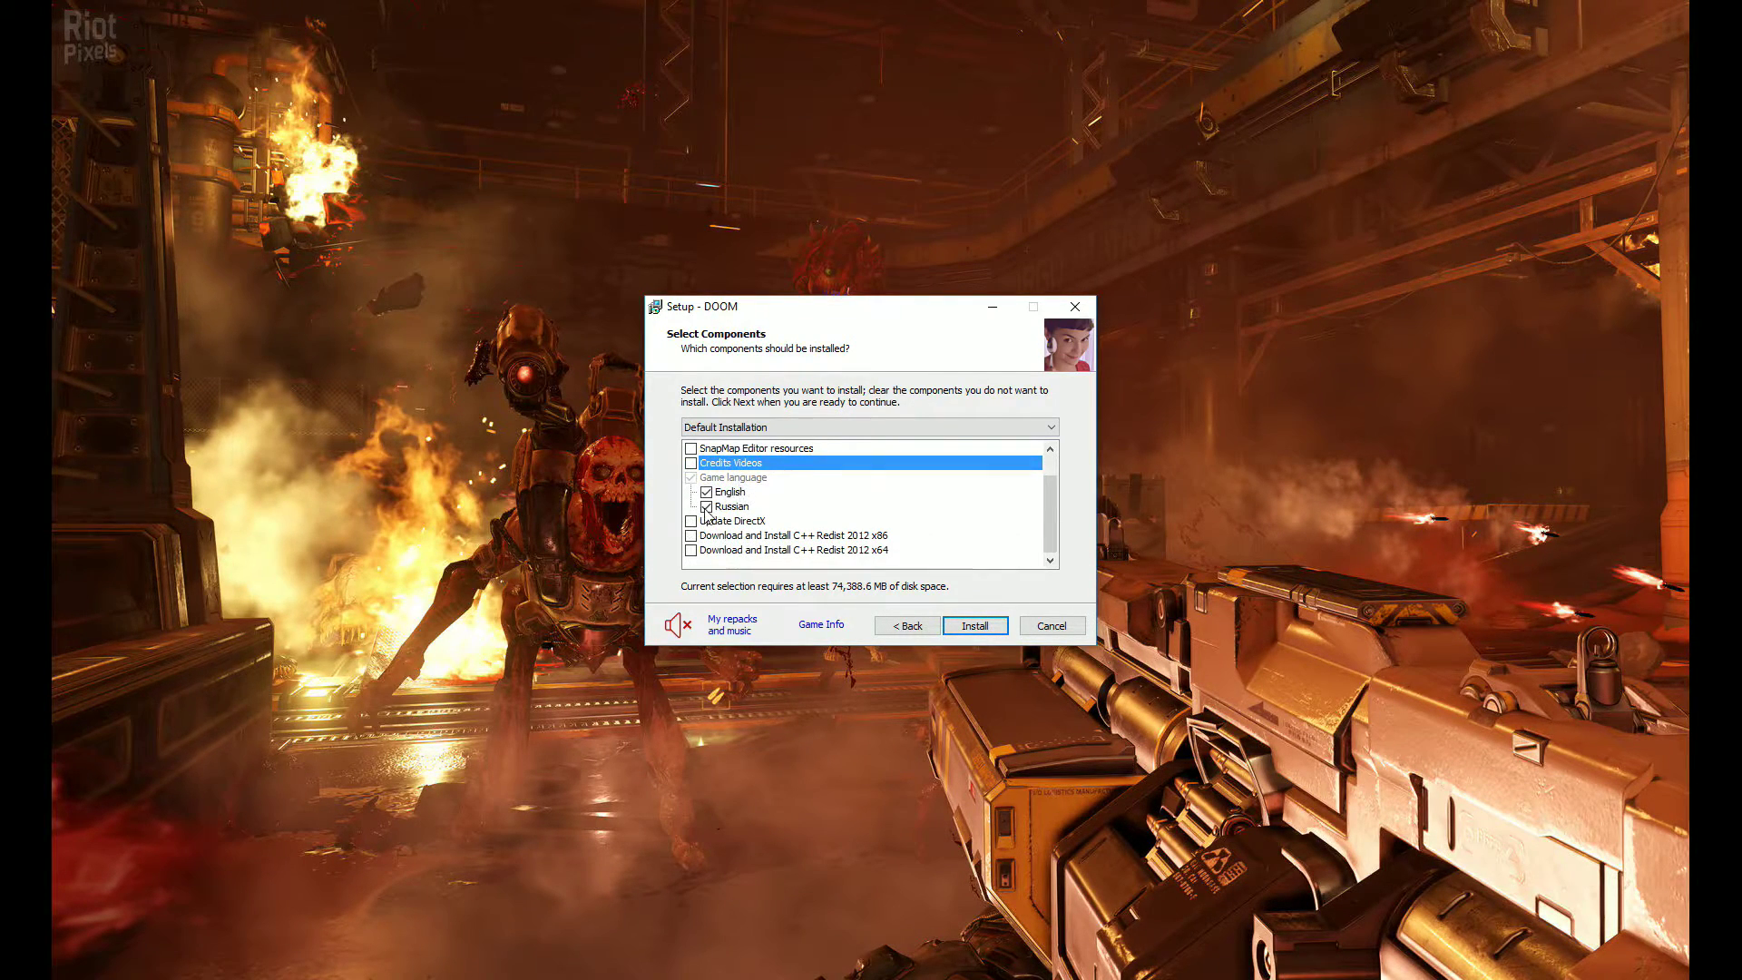
pyautogui.click(708, 507)
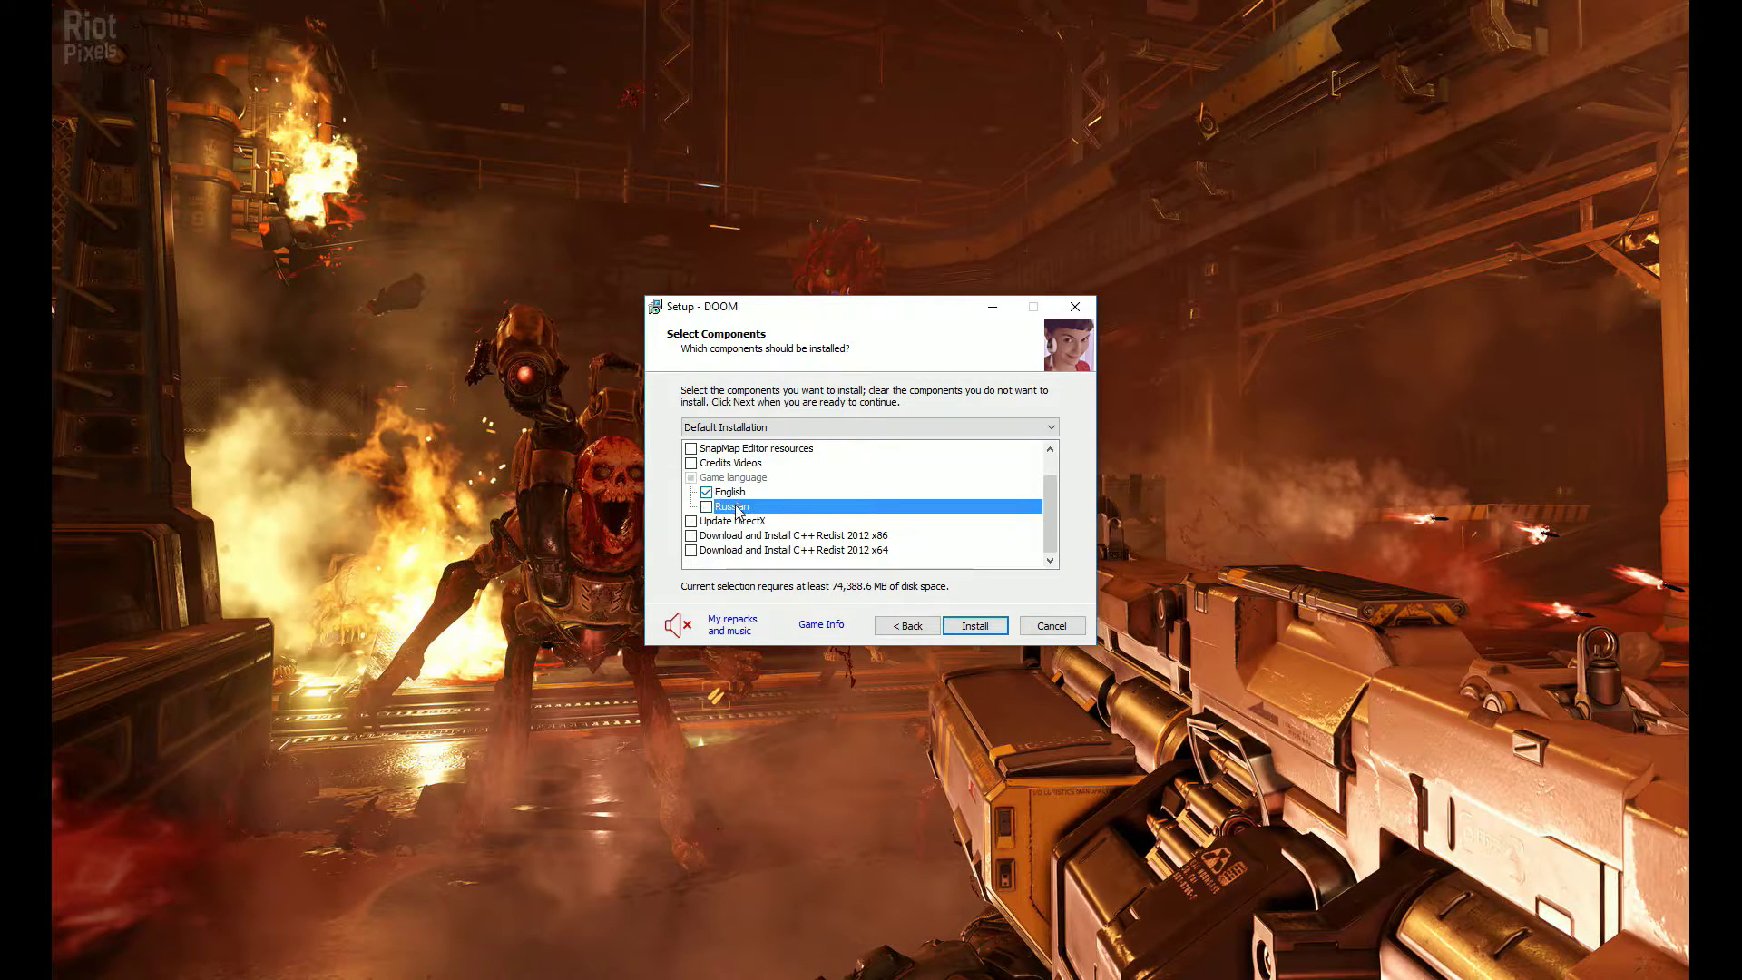
pyautogui.click(691, 522)
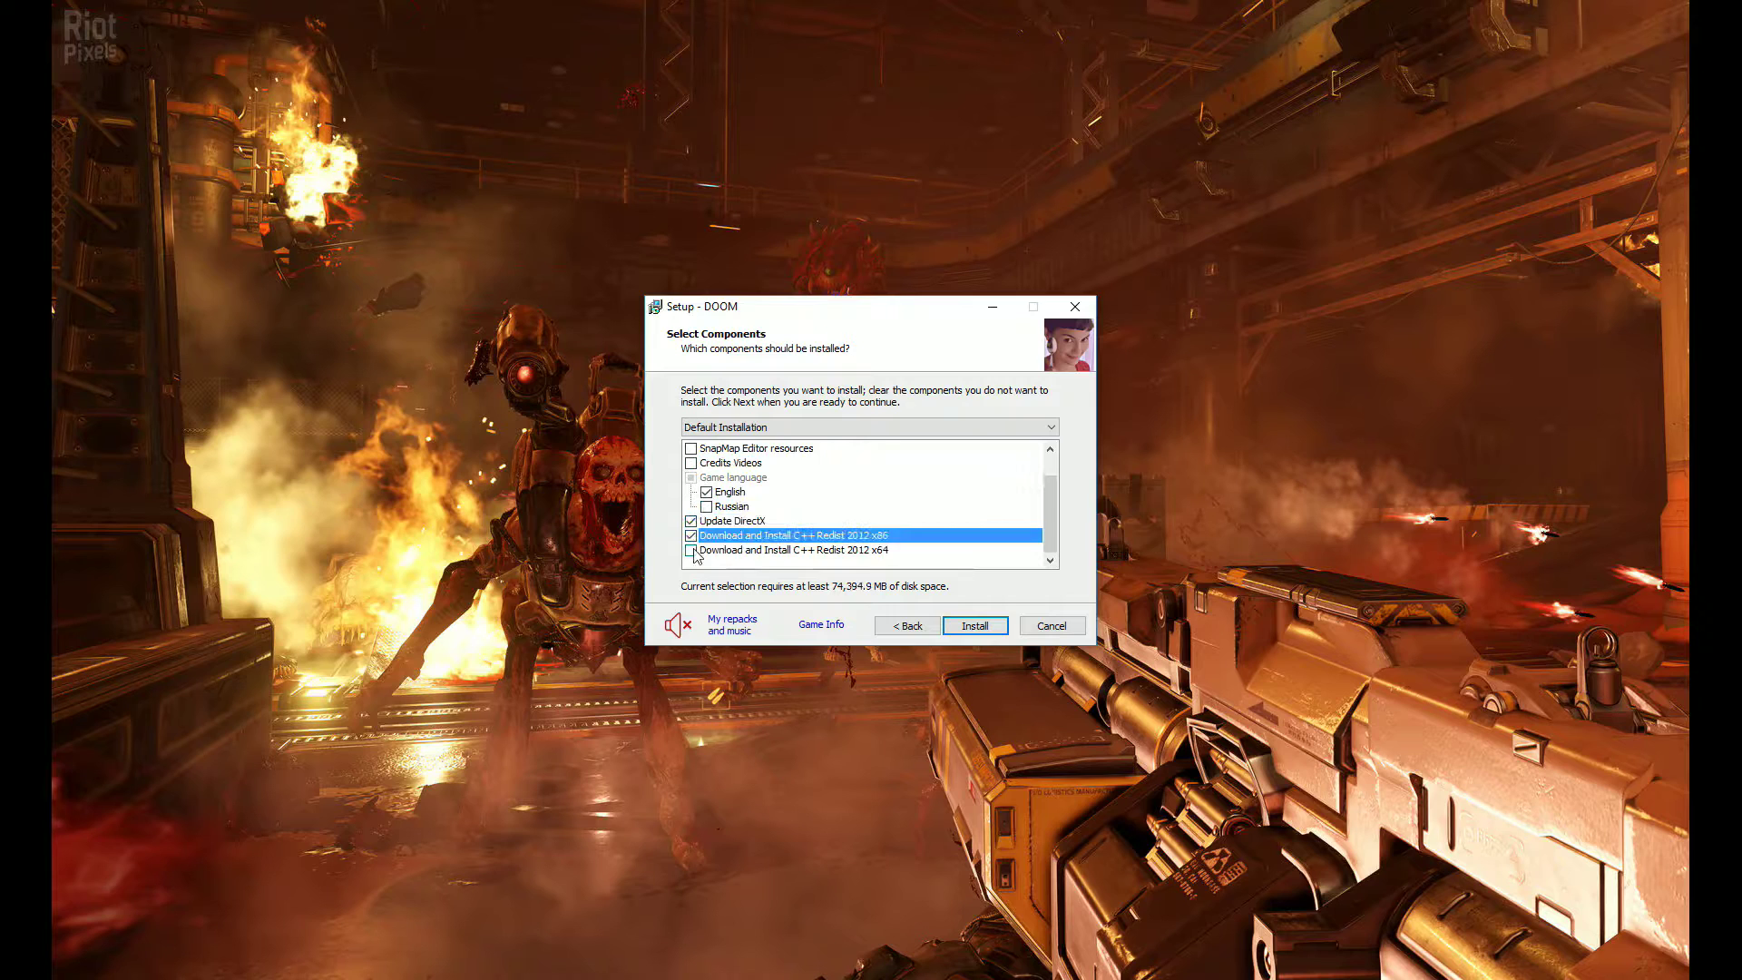
pyautogui.click(690, 550)
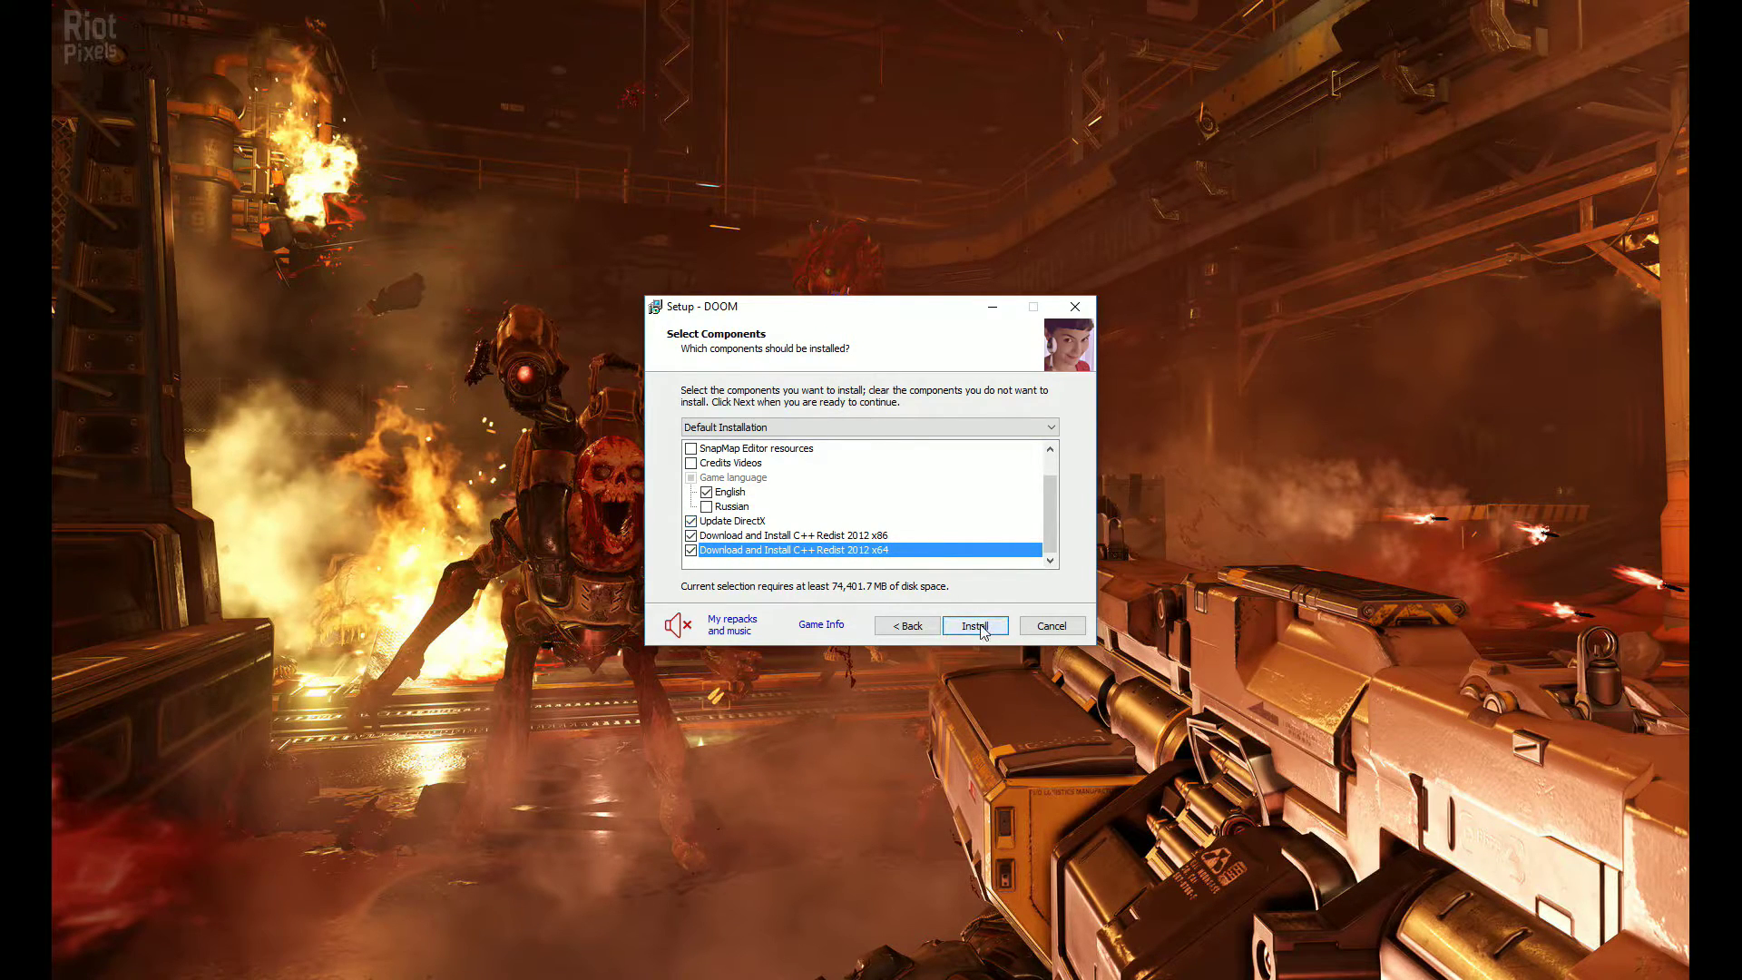
# Cancel and confirm quitting DOOM Setup, then close the download folder window.
pyautogui.click(1049, 632)
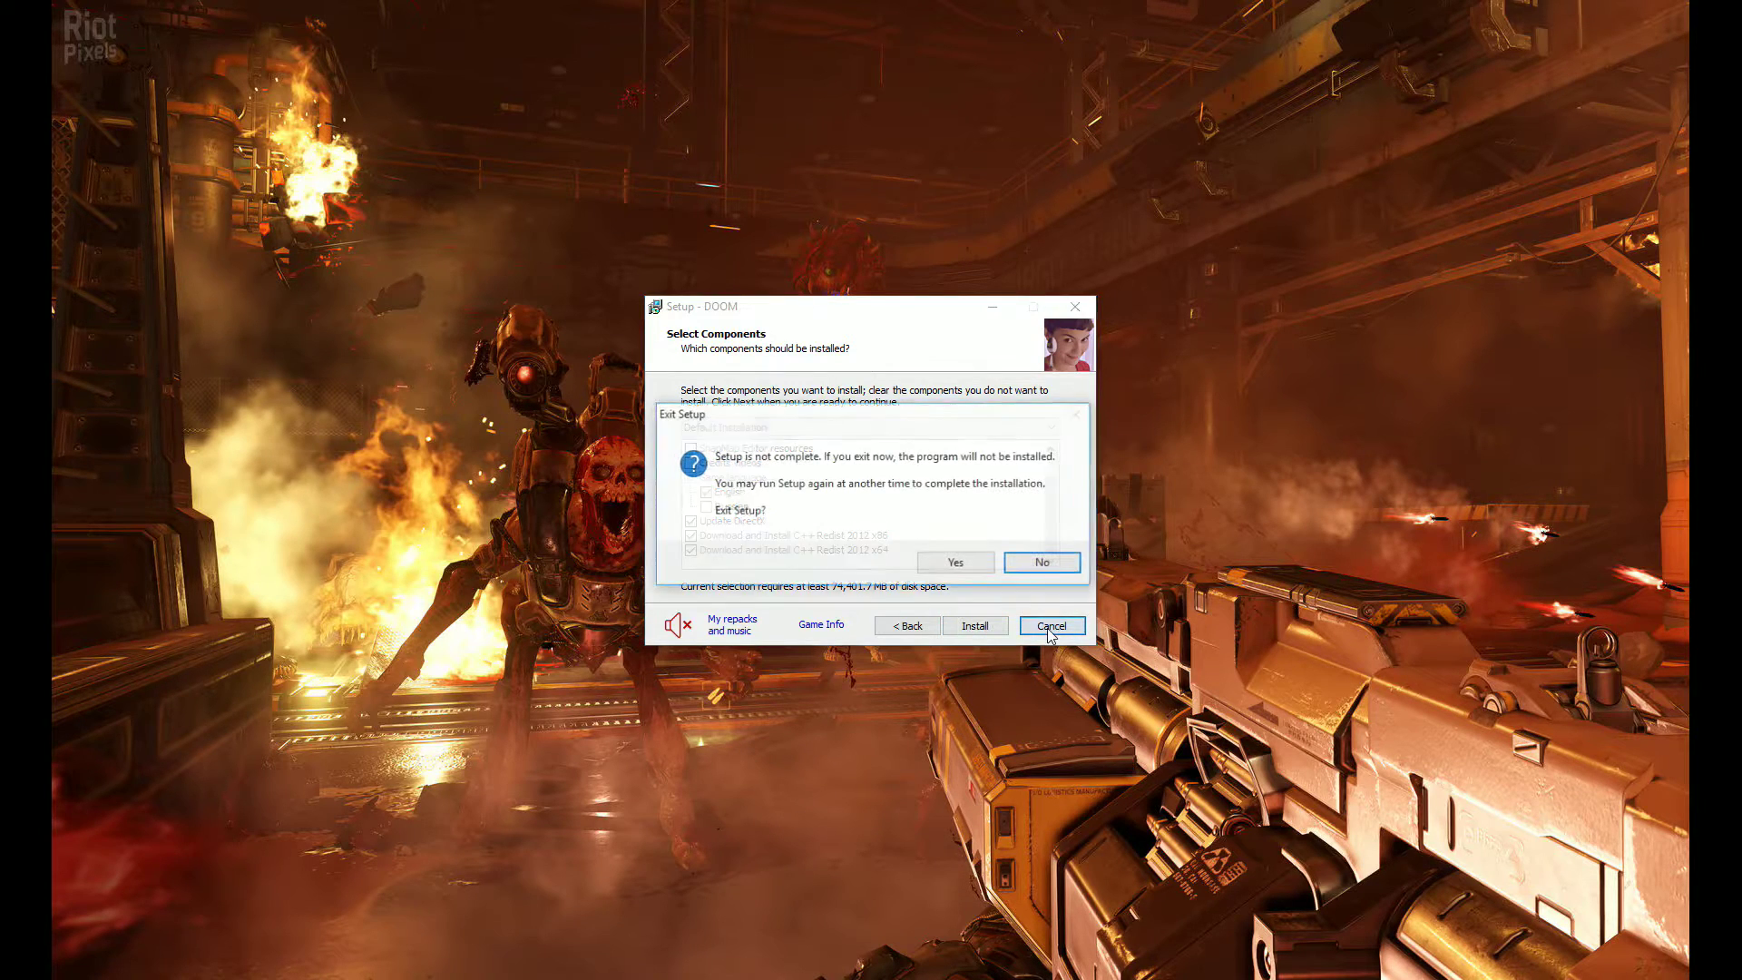
pyautogui.click(984, 570)
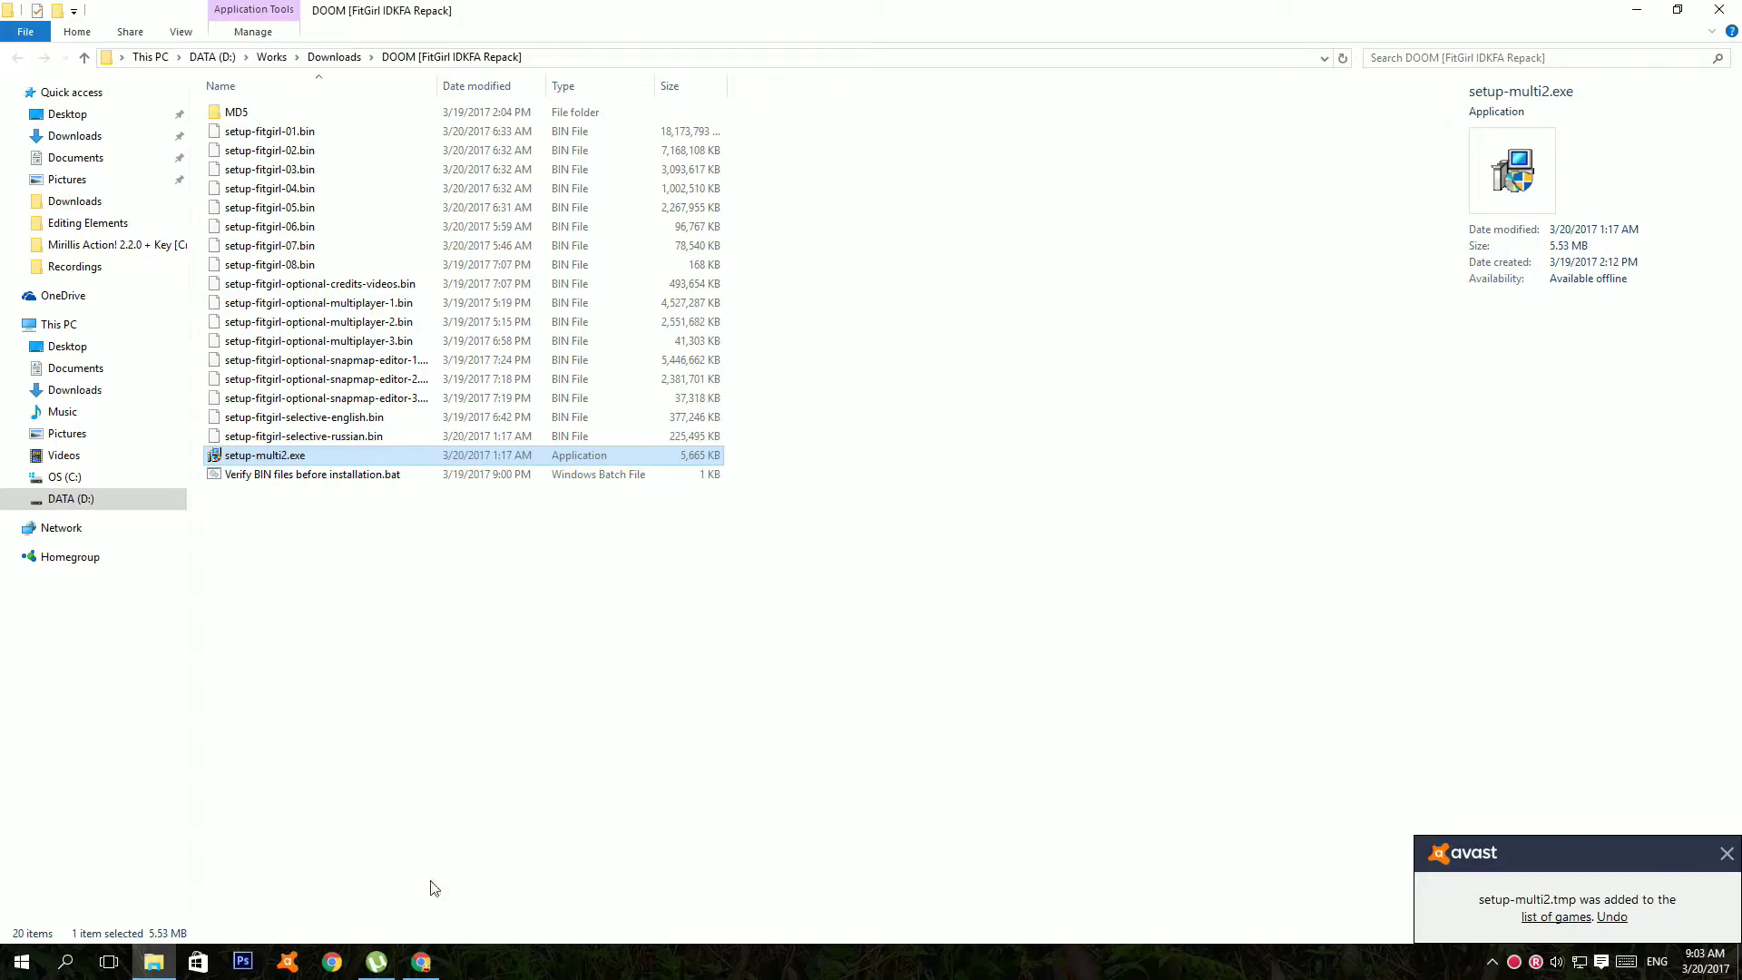
pyautogui.click(1718, 11)
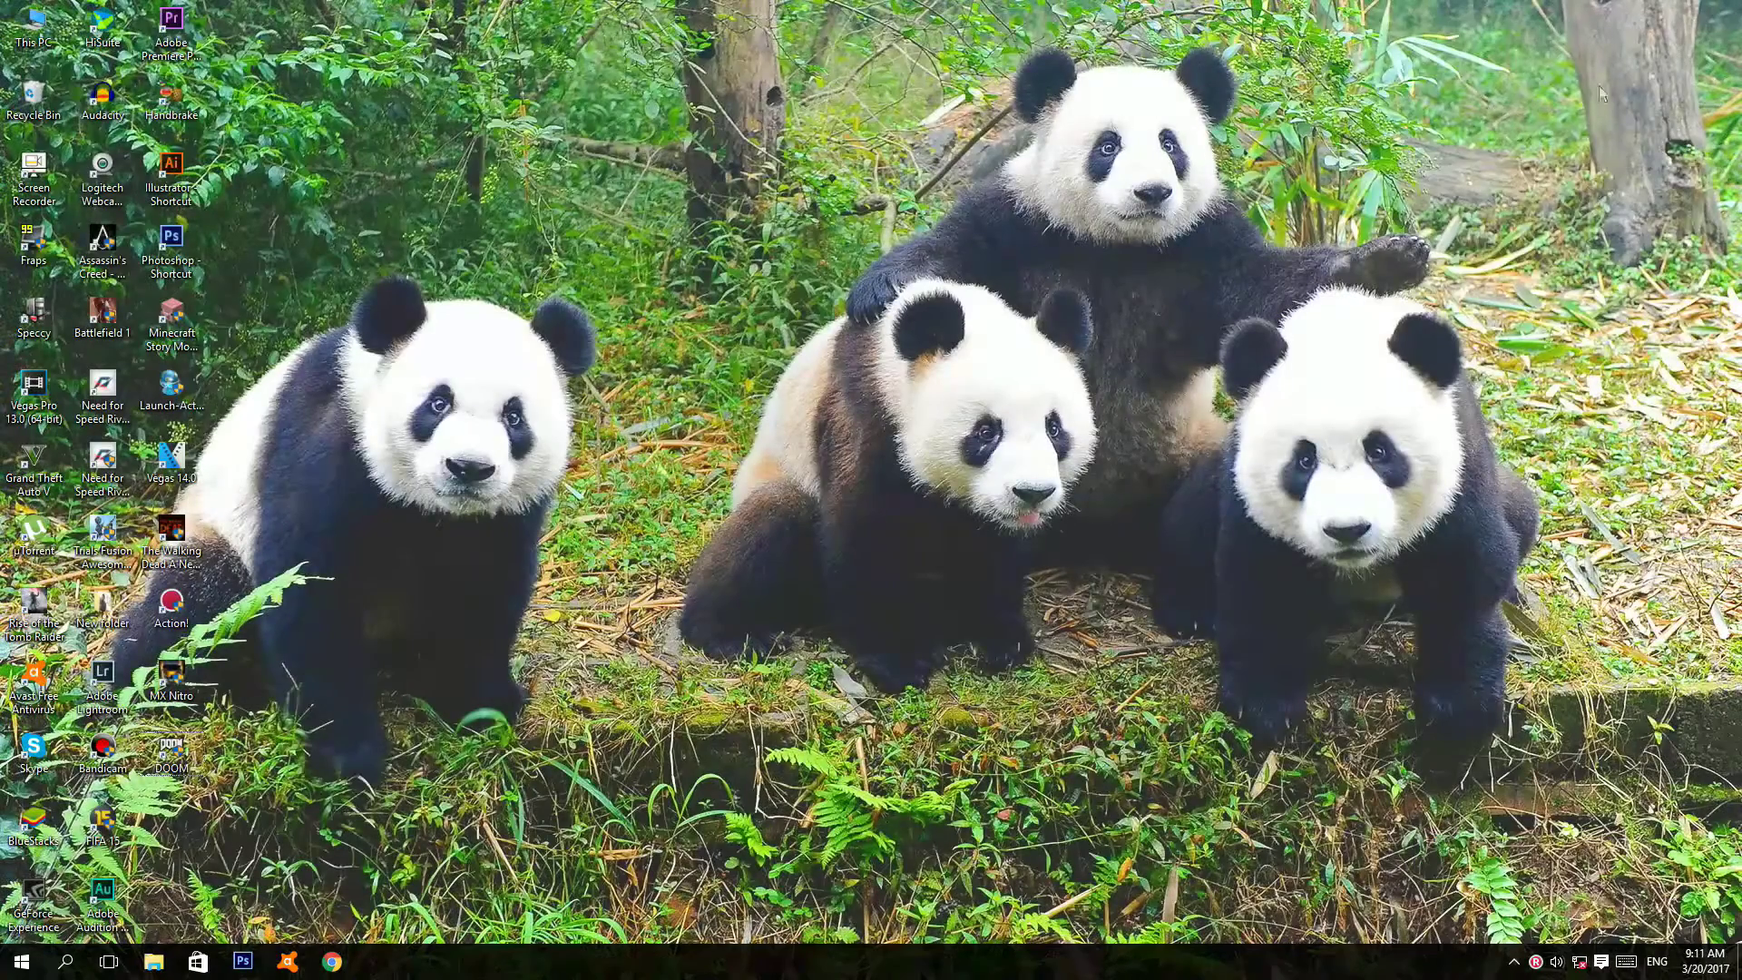
# Start DOOMx64 from the desktop DOOM shortcut to bring up the Bethesda splash.
pyautogui.doubleClick(174, 751)
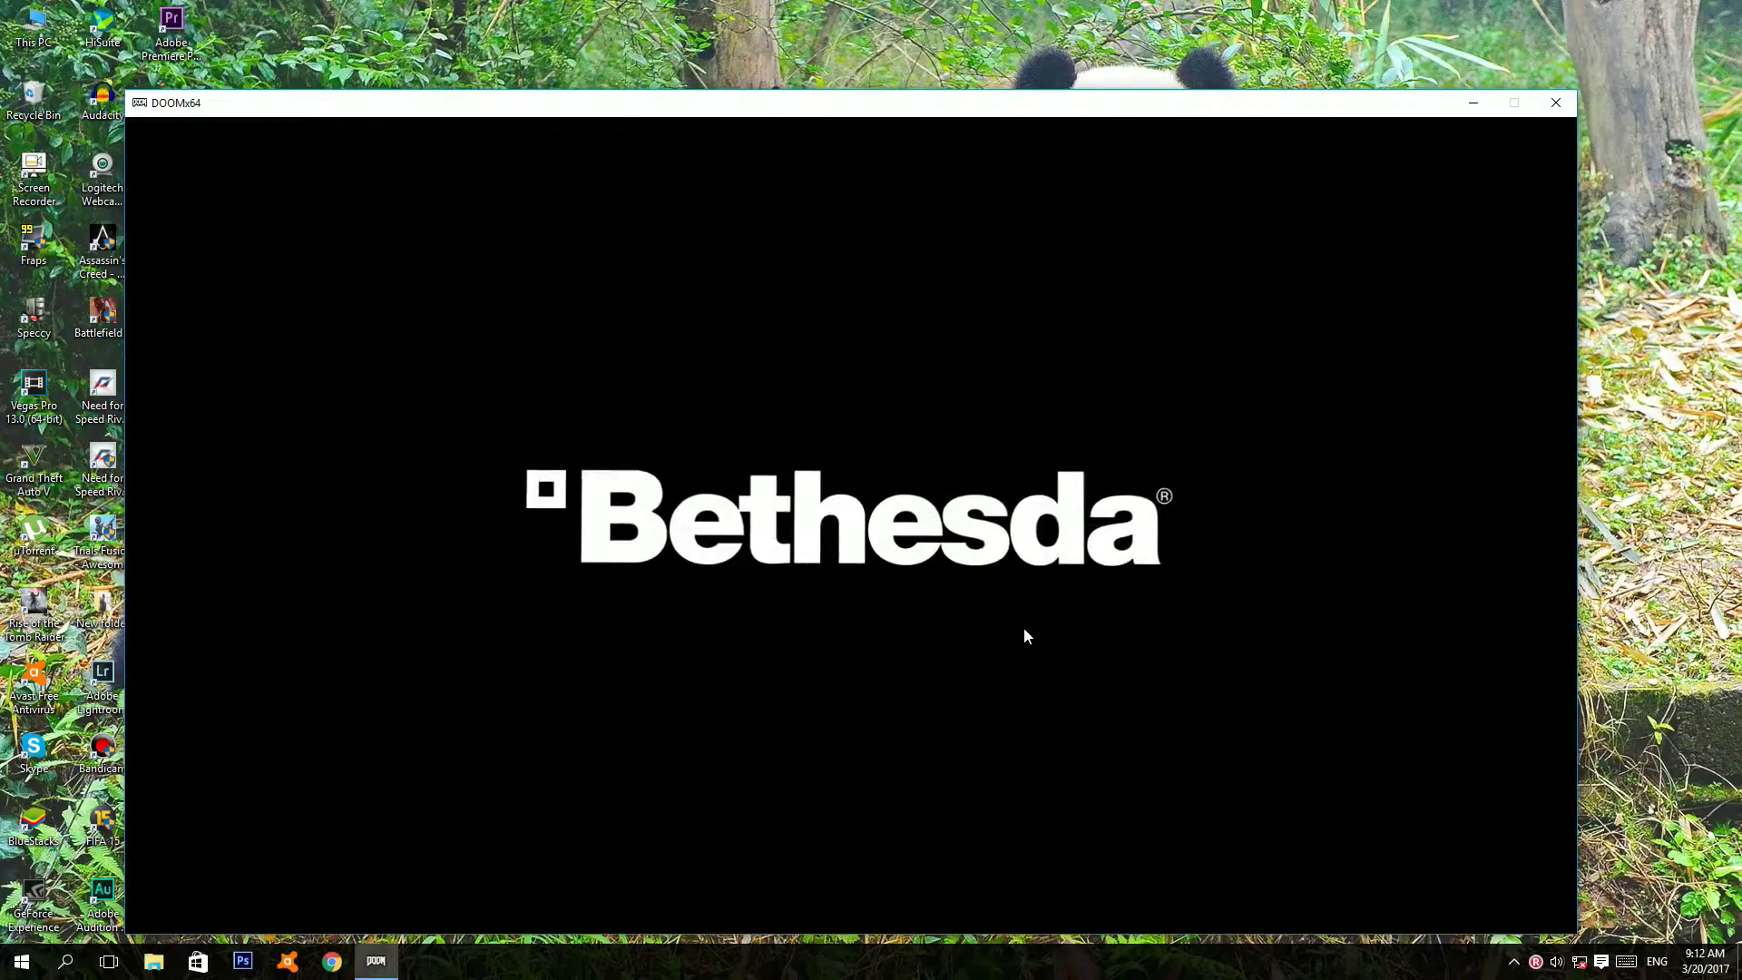